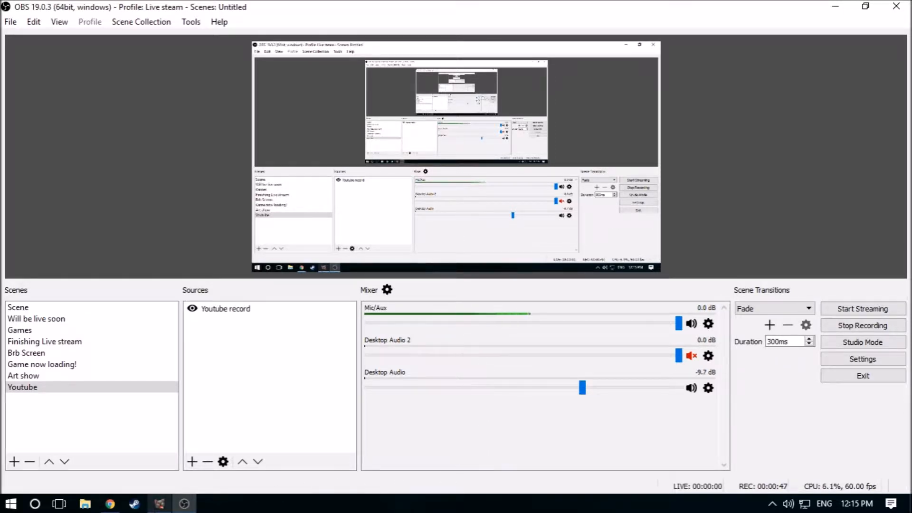
Switch to Chrome and review the AnkhBot download page's requirements, missing files, .NET 4.7 warning, Python scripting, documentation and Windows download sections
left_click(159, 505)
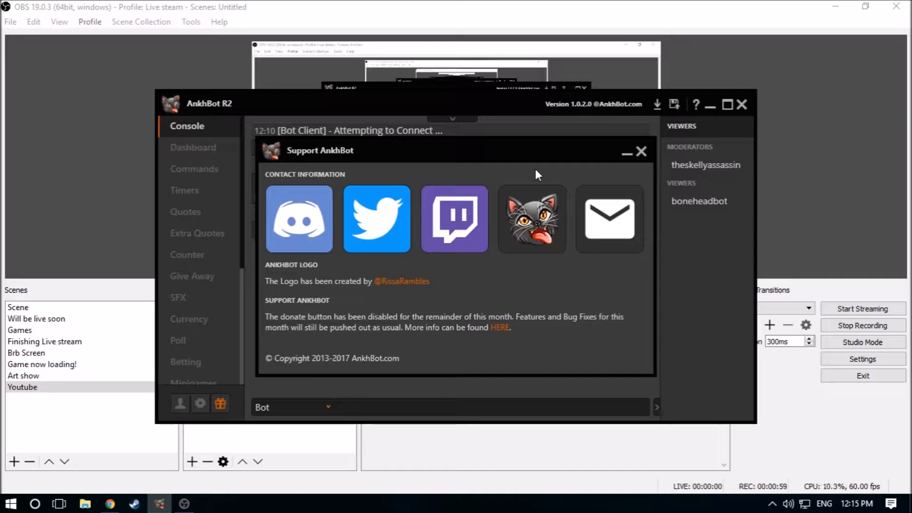
left_click(110, 504)
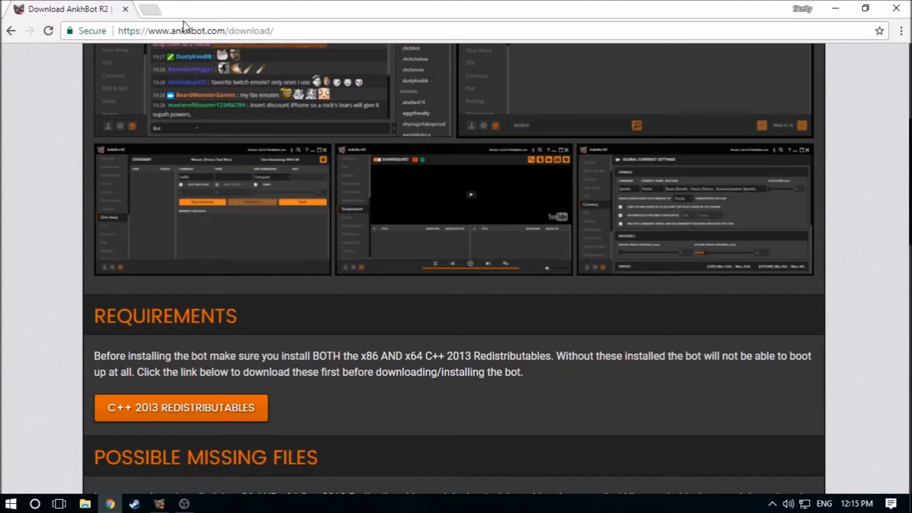
scroll(229, 412, "up", 4)
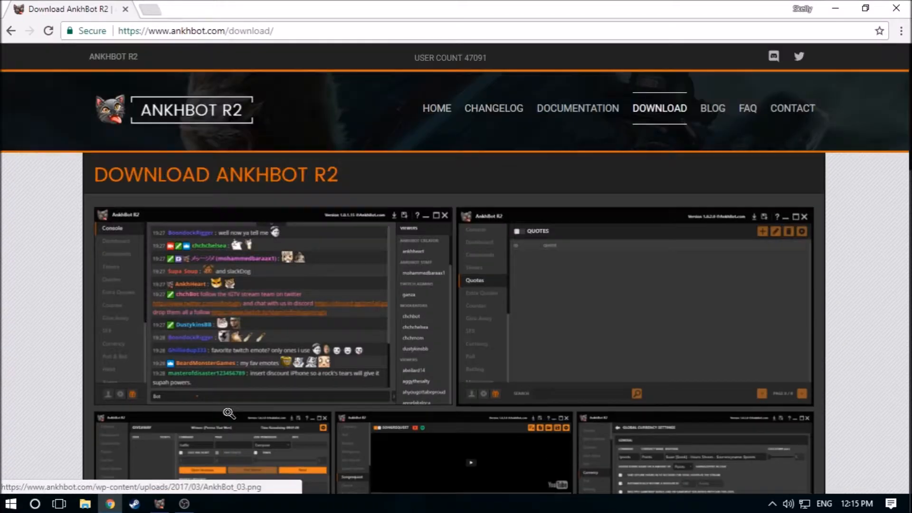
scroll(311, 319, "down", 5)
scroll(313, 323, "up", 7)
scroll(189, 124, "down", 5)
scroll(194, 238, "up", 2)
scroll(194, 305, "up", 1)
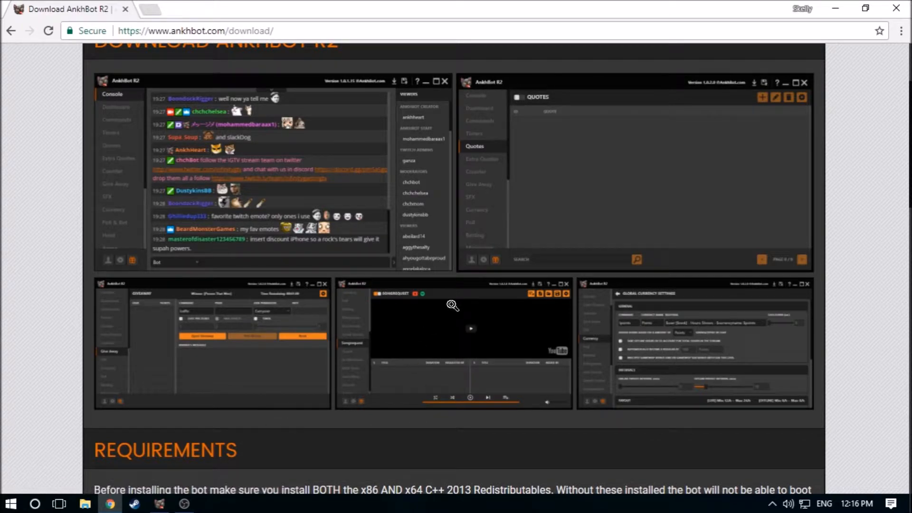
scroll(338, 255, "down", 15)
scroll(333, 261, "up", 8)
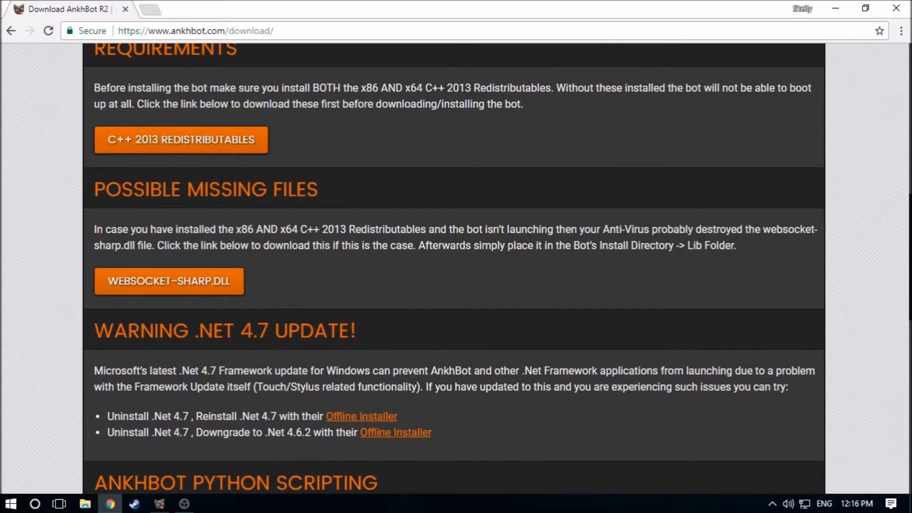
scroll(180, 258, "down", 2)
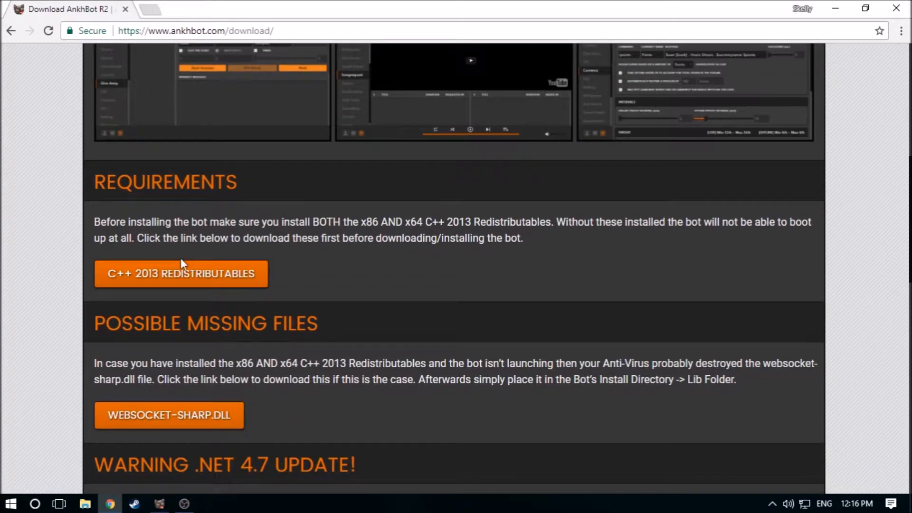
scroll(238, 271, "down", 3)
scroll(256, 280, "down", 5)
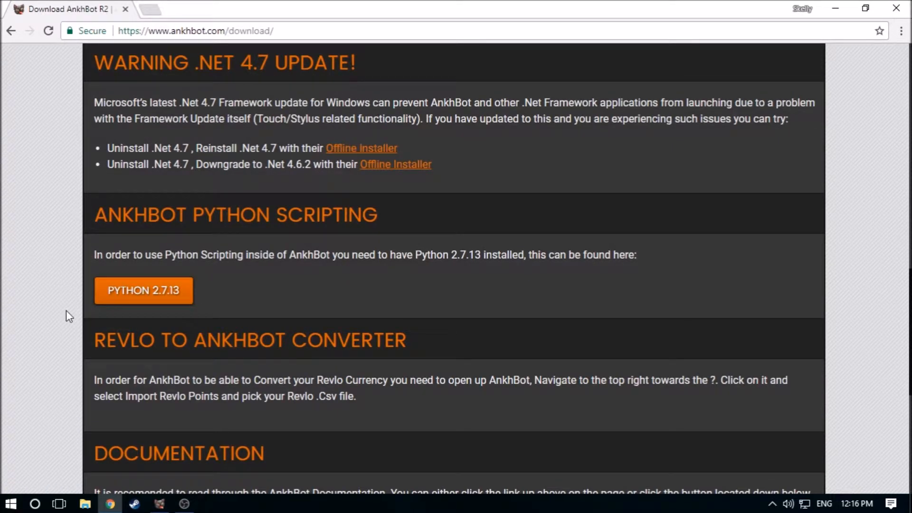
scroll(81, 318, "up", 1)
scroll(87, 323, "down", 7)
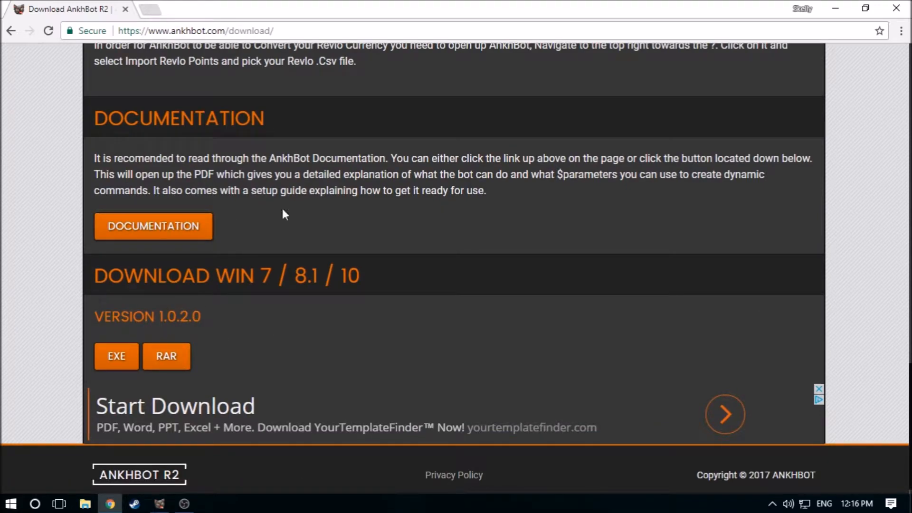
scroll(321, 367, "up", 20)
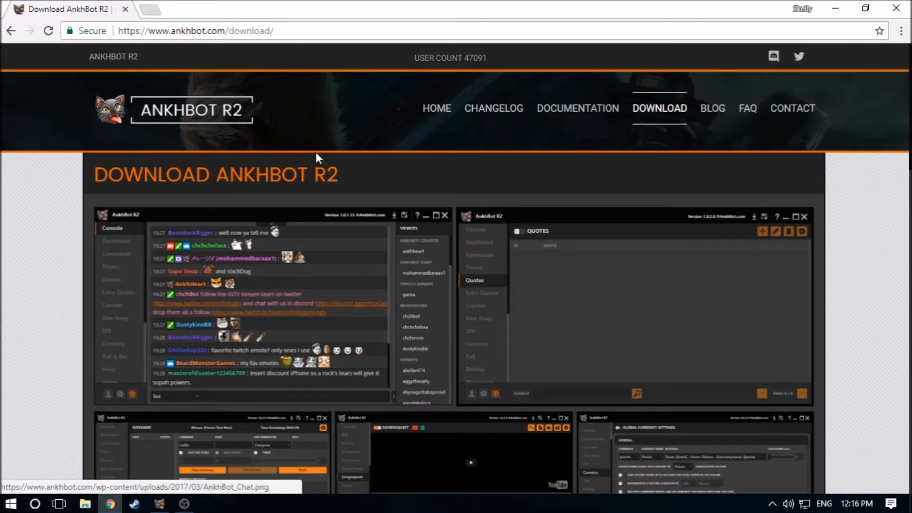
Open the AnkhBot site's changelog and read the notice for version 1.0.2.0
left_click(497, 102)
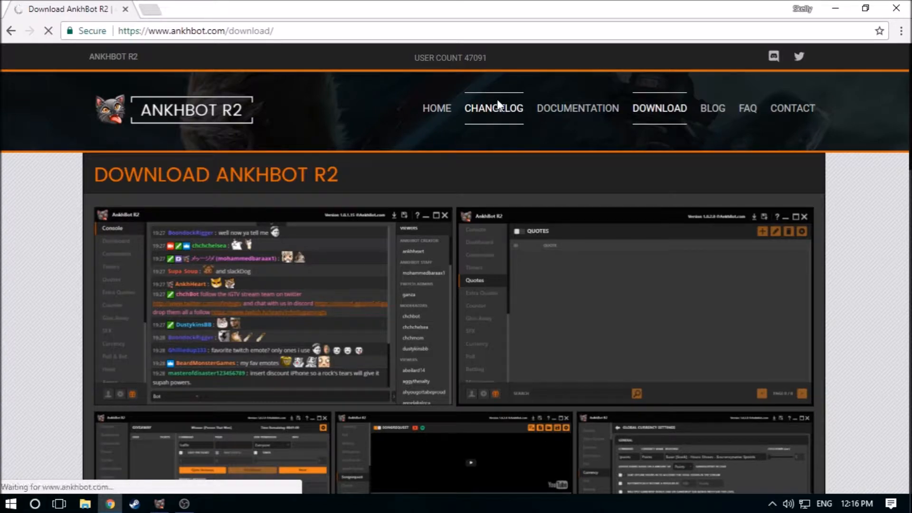
scroll(423, 278, "down", 4)
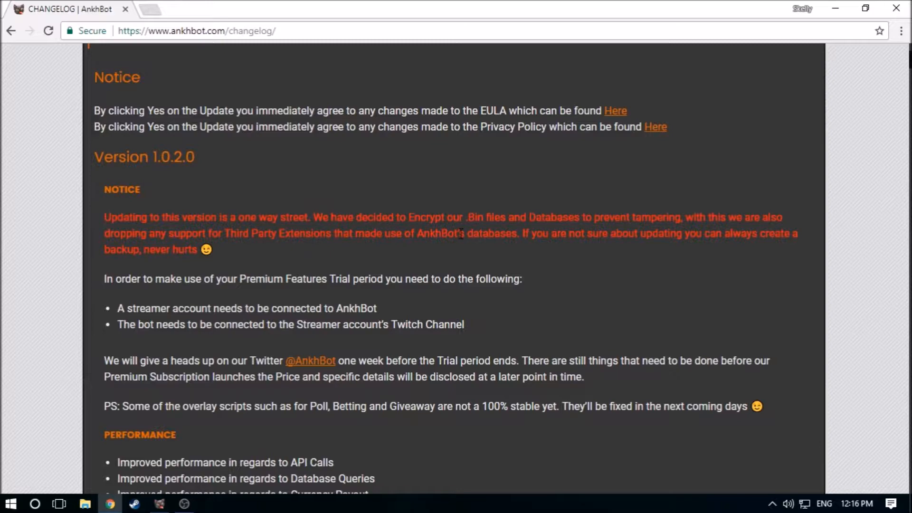
scroll(436, 178, "up", 4)
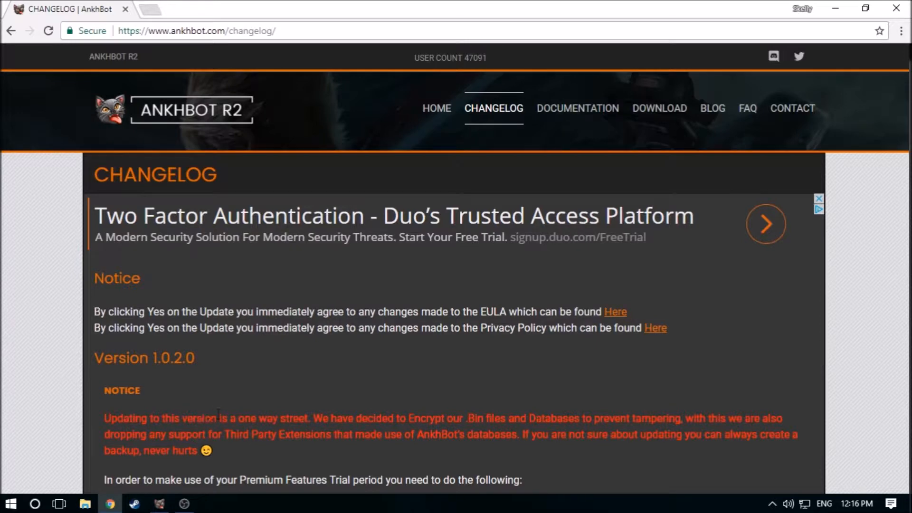
Switch to AnkhBot, close the Support AnkhBot dialog and maximize the main window
left_click(160, 504)
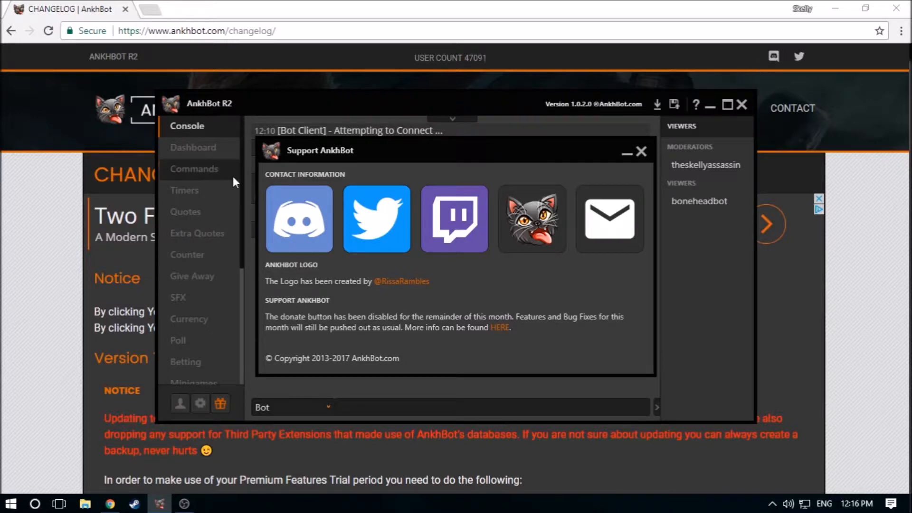
left_click(641, 152)
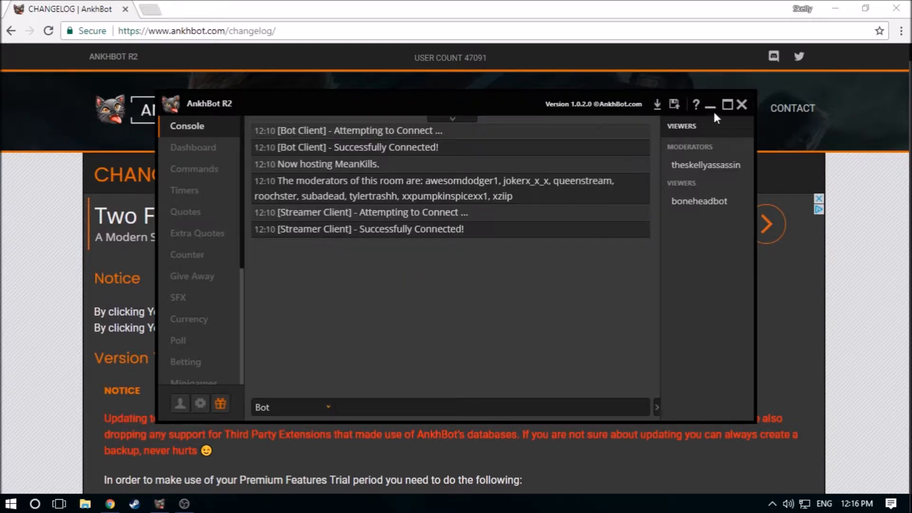
left_click(728, 105)
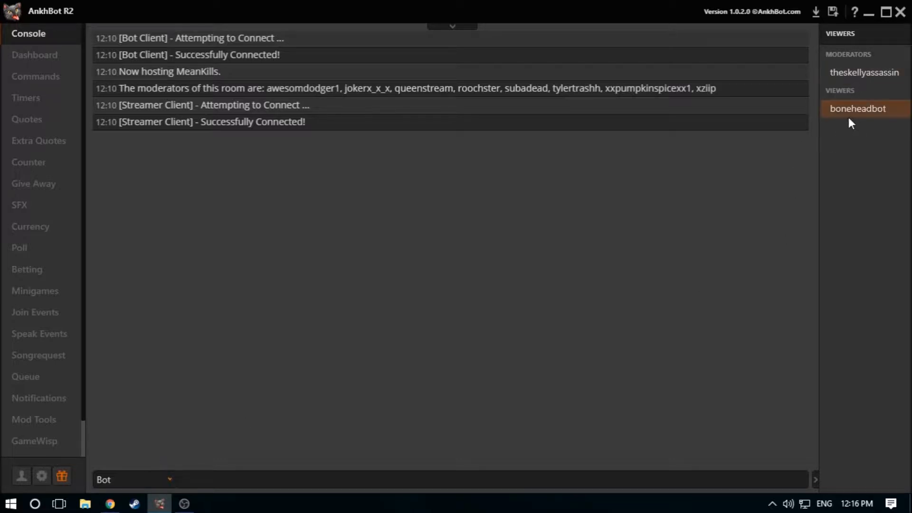
Open the Connections dialog and examine the OBS Remote, Twitch Bot and Twitch Streamer connection settings
left_click(25, 477)
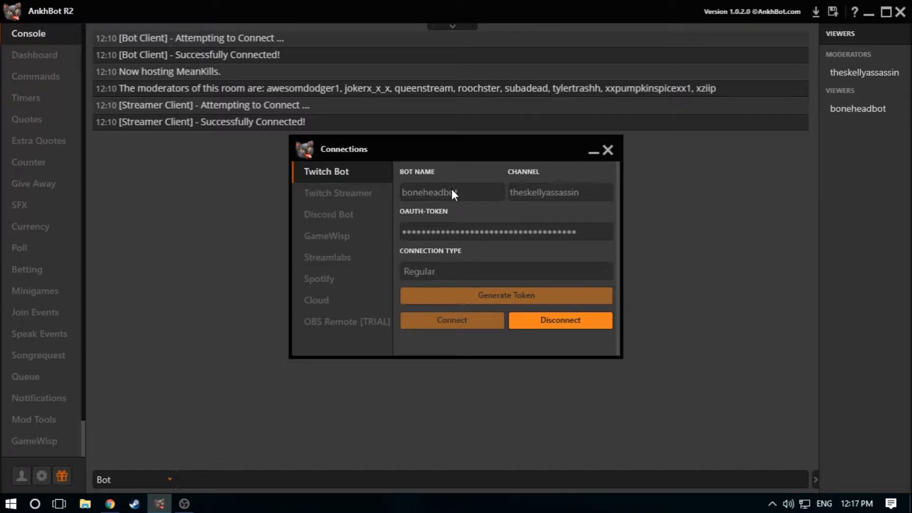
left_click(346, 314)
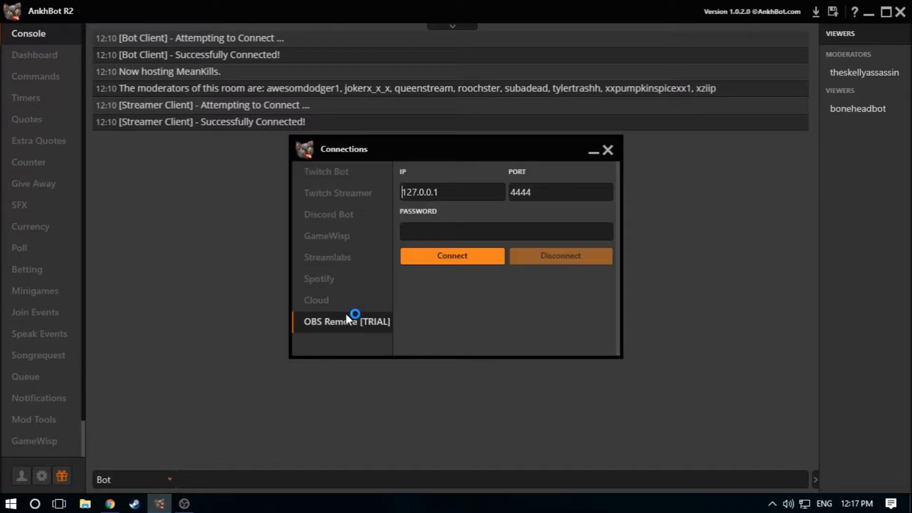
left_click(358, 178)
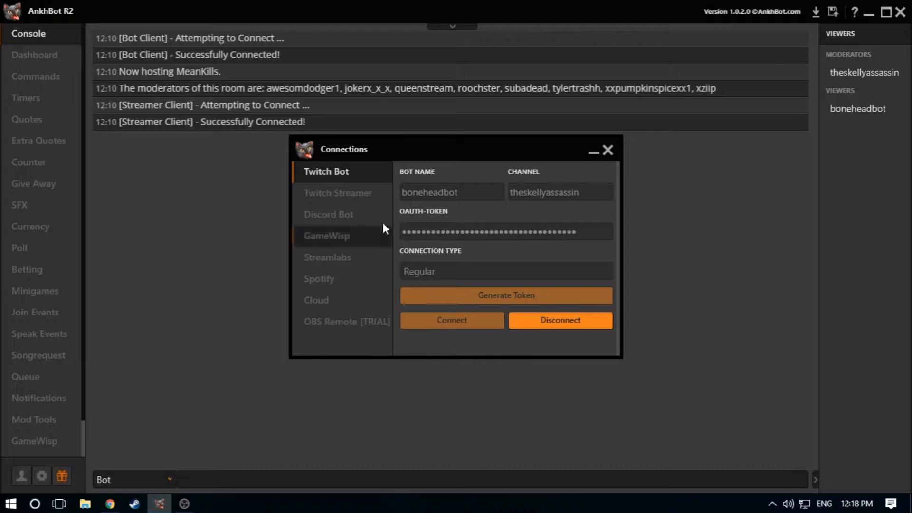
left_click(367, 190)
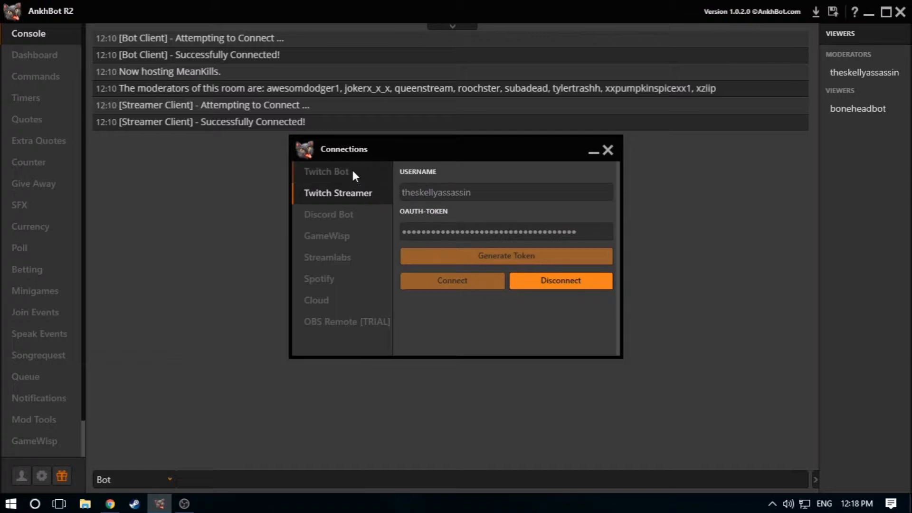
Look through the Discord Bot, GameWisp, Streamlabs, Spotify and Cloud connection settings, and close the Connections dialog
left_click(335, 213)
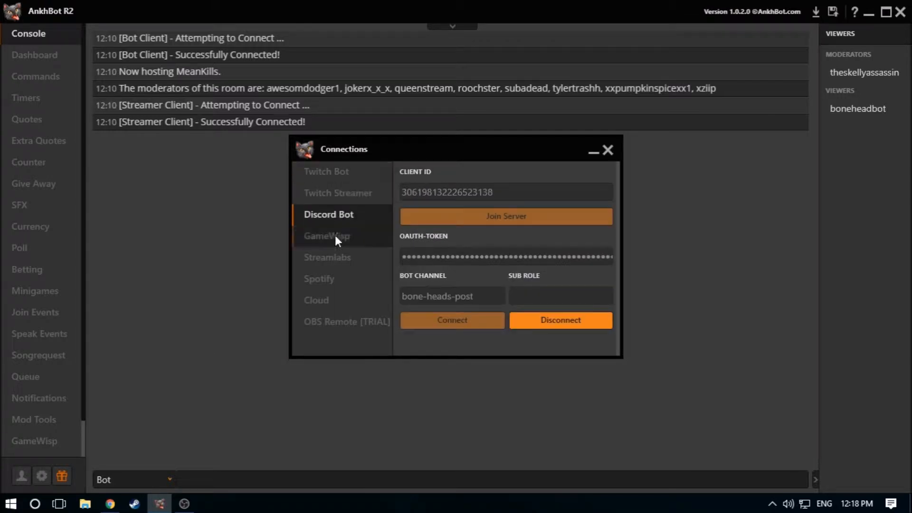
left_click(336, 232)
left_click(343, 215)
left_click(343, 237)
left_click(339, 258)
left_click(337, 282)
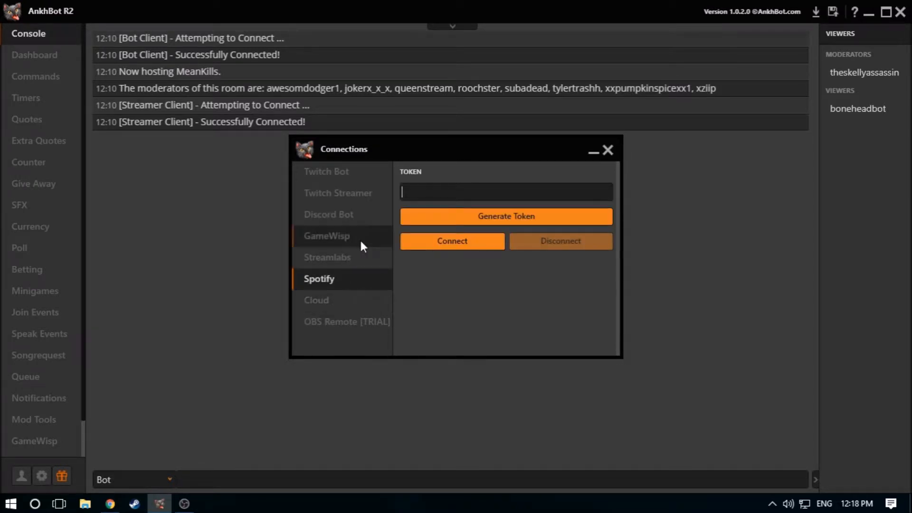
left_click(353, 258)
left_click(343, 300)
left_click(350, 258)
left_click(352, 278)
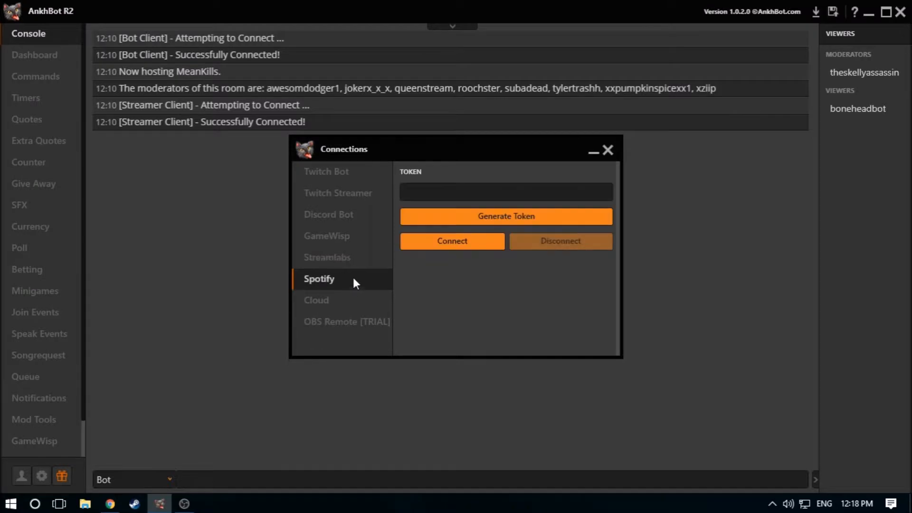
left_click(608, 150)
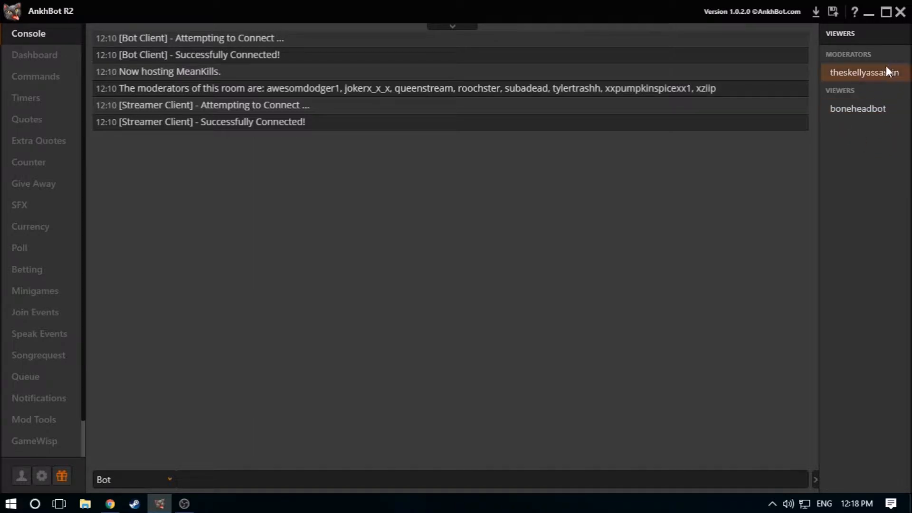
Set the console's sending account to Streamer and send the chat message "test"
left_click(169, 479)
left_click(142, 463)
left_click(163, 479)
left_click(155, 447)
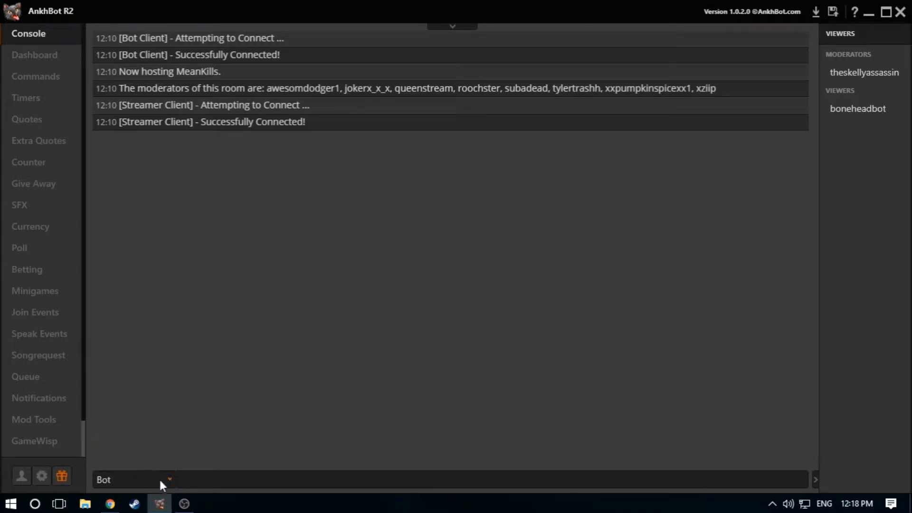
left_click(173, 480)
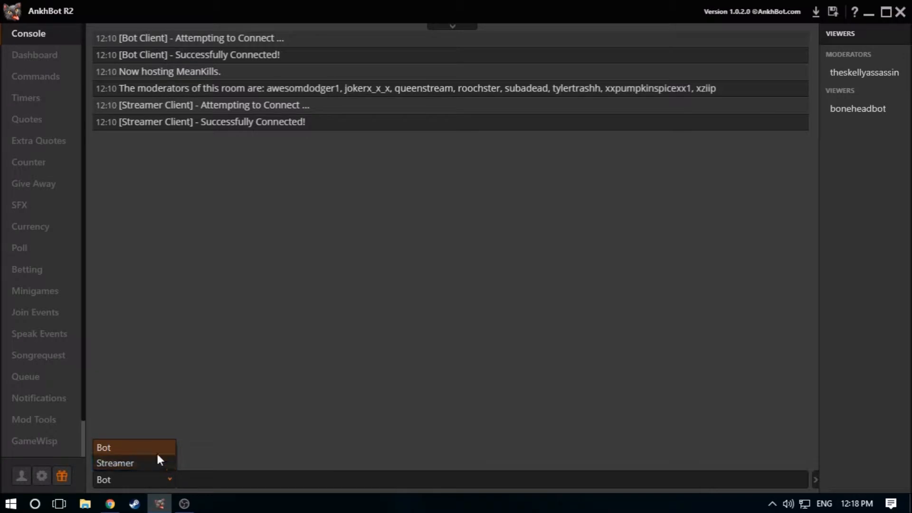
left_click(153, 462)
left_click(180, 475)
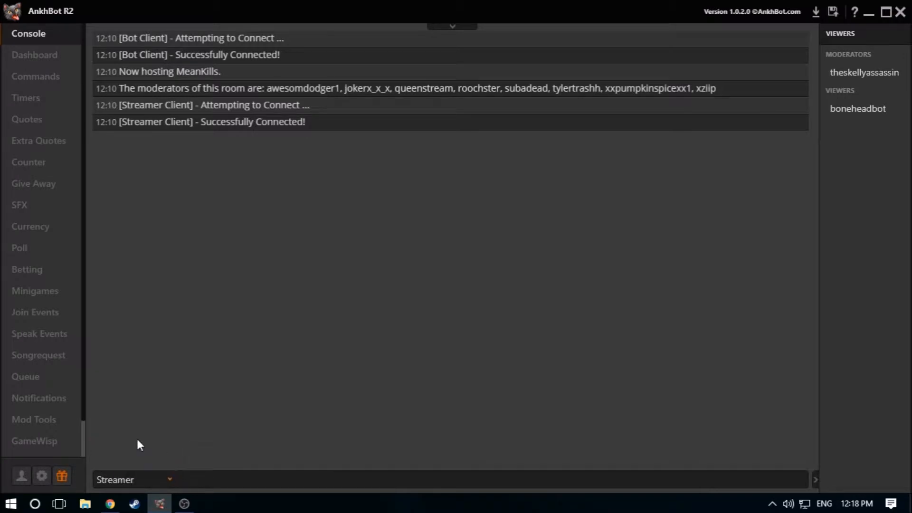
type("ty")
key("BackSpace")
type("est")
key("Return")
Send the chat message "rest" through the Bot account and set the sending account back to Streamer
left_click(167, 479)
left_click(158, 480)
left_click(157, 479)
left_click(135, 445)
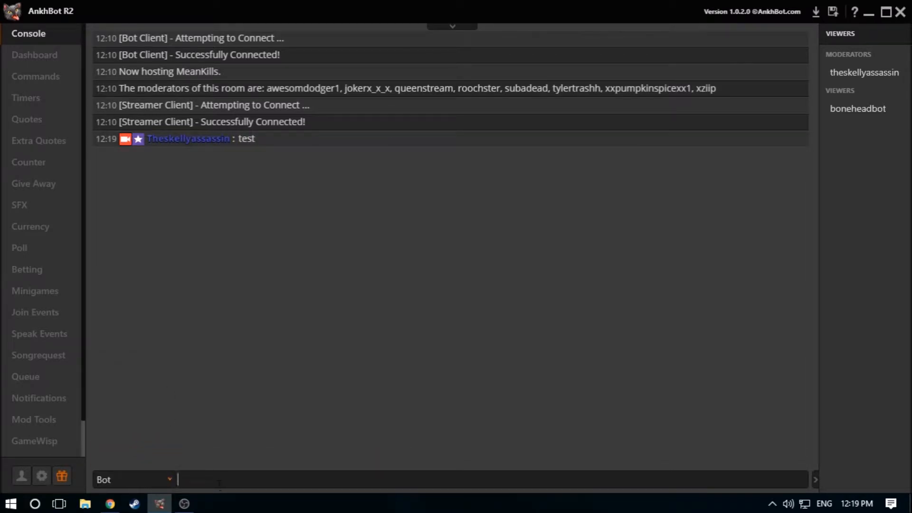
type("rt")
key("BackSpace")
type("est")
key("Return")
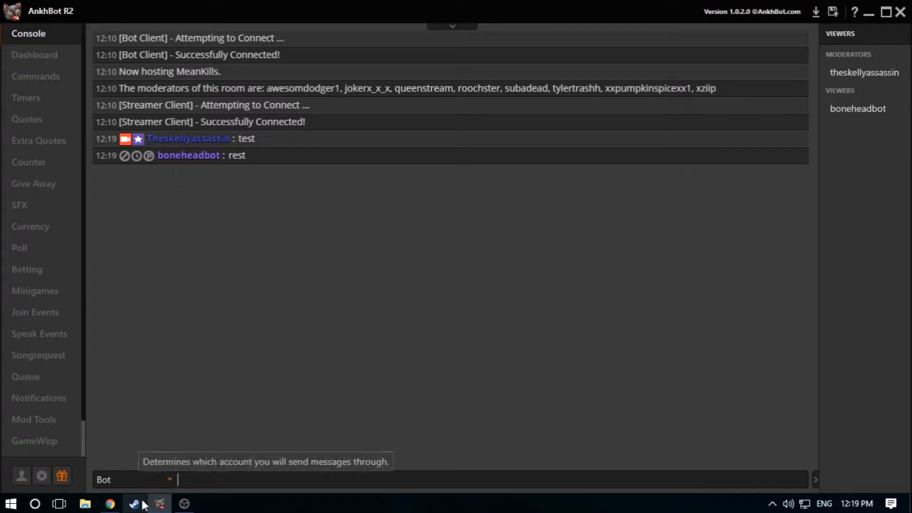
left_click(157, 484)
left_click(152, 465)
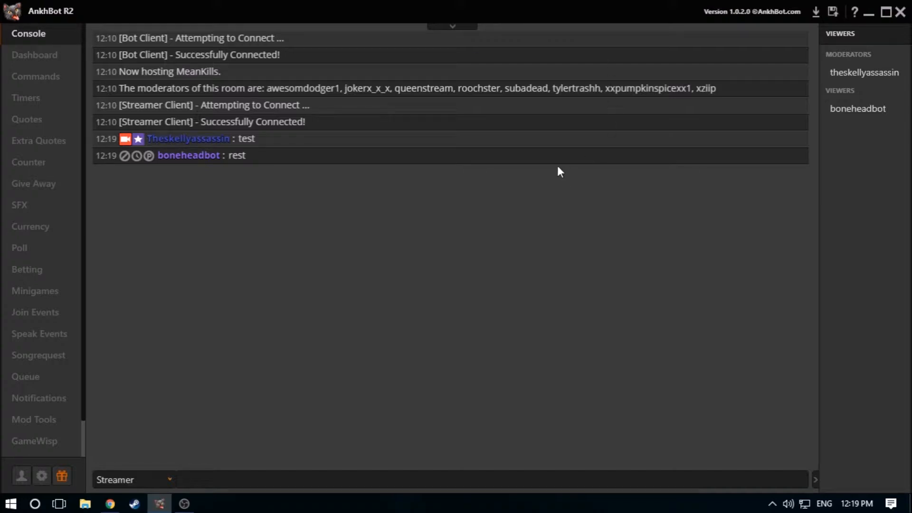
Examine the moderation actions for the streamer's chat name and the Regular and Editor options for that account in the viewer list
left_click(185, 140)
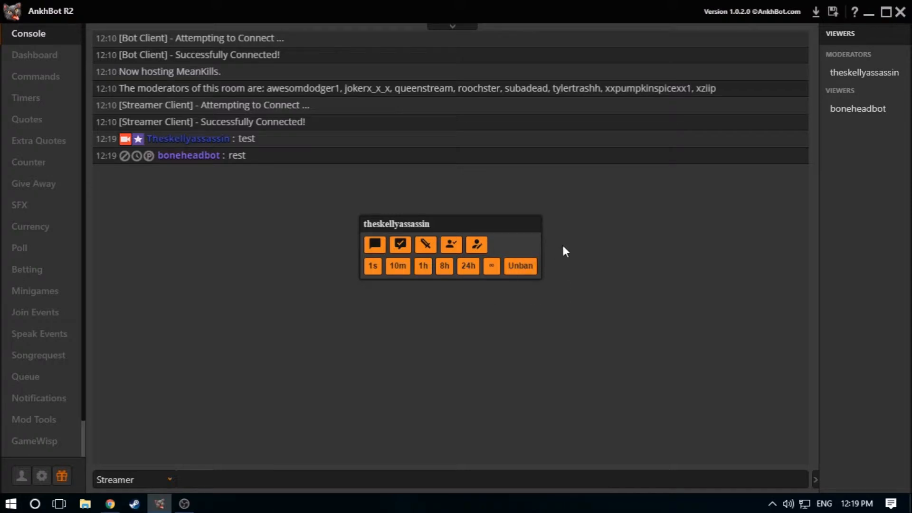
left_click(616, 244)
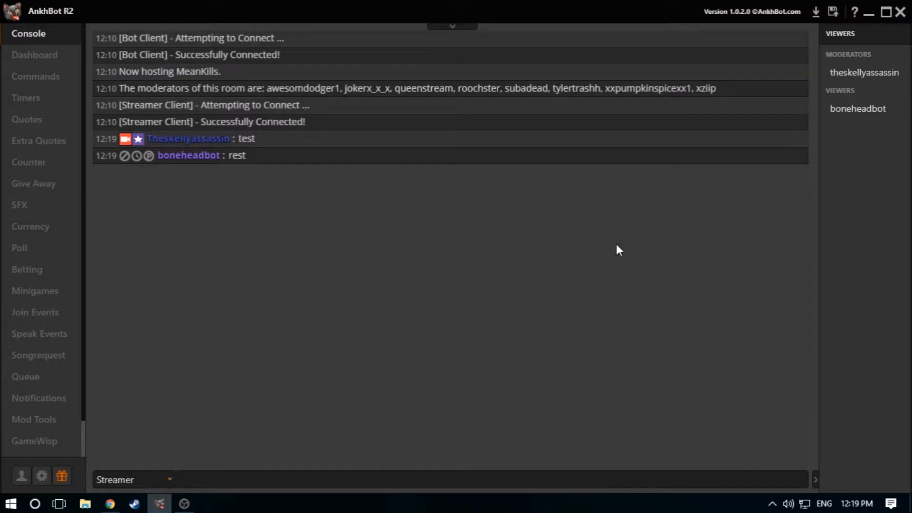
right_click(848, 71)
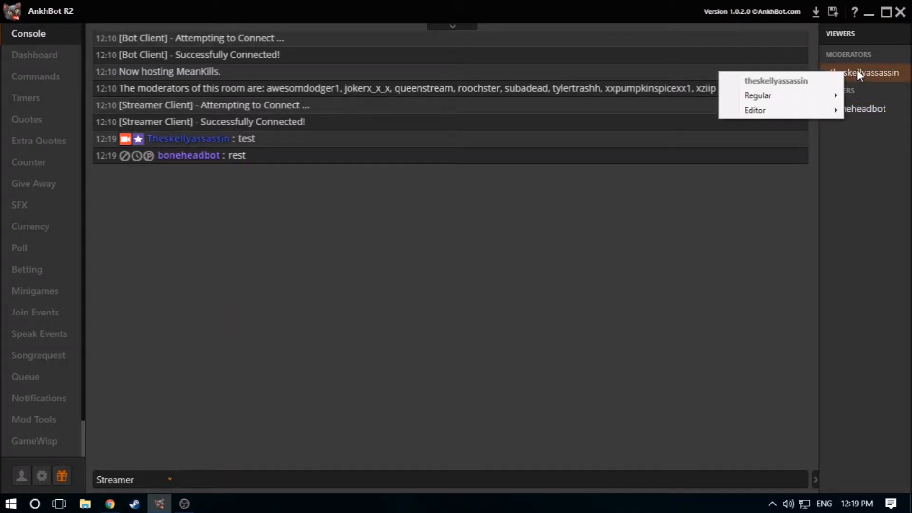
mouse_move(777, 109)
left_click(741, 157)
left_click_drag(845, 71, 842, 72)
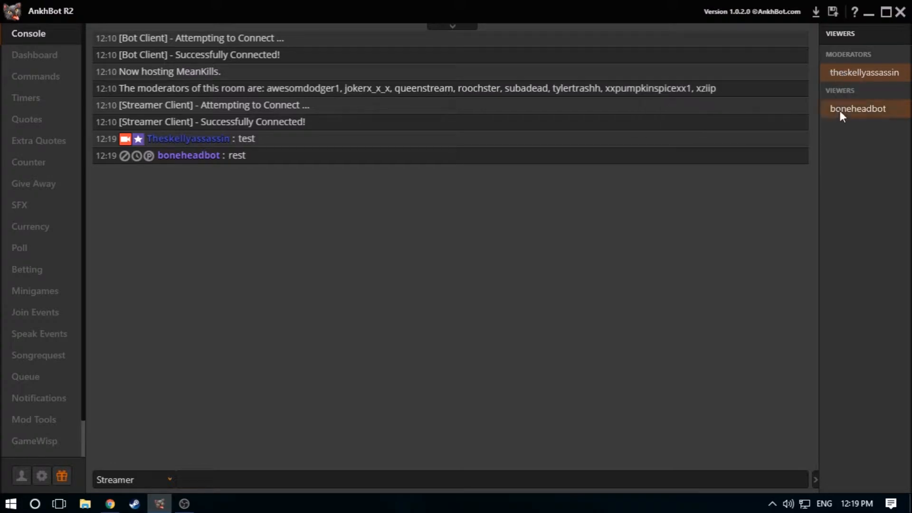
left_click(212, 141)
left_click(332, 200)
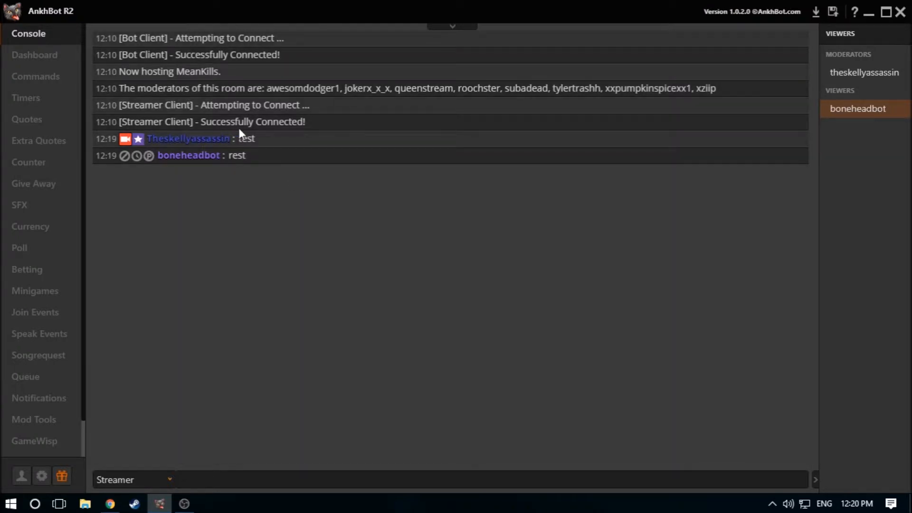
left_click(200, 140)
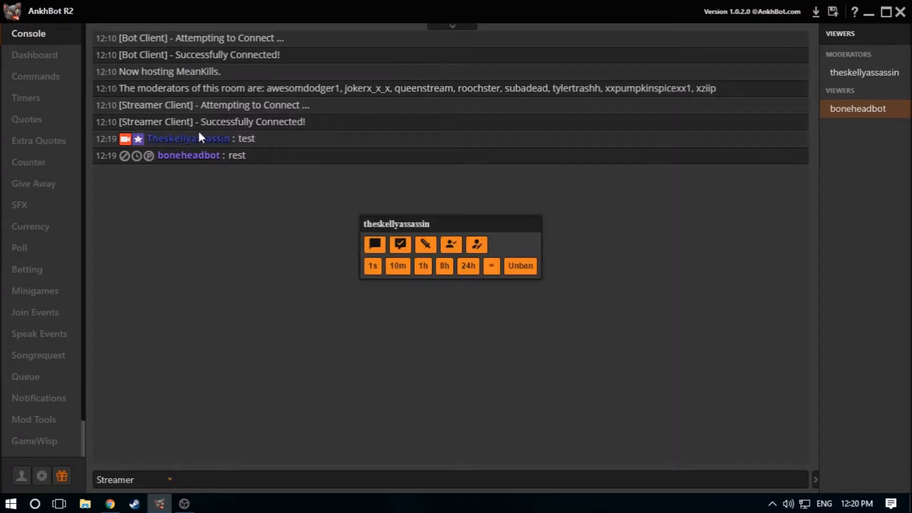
Dismiss the moderation popup, select the streamer's account among the moderators and revisit the moderation actions for its chat name
left_click(247, 205)
left_click(858, 73)
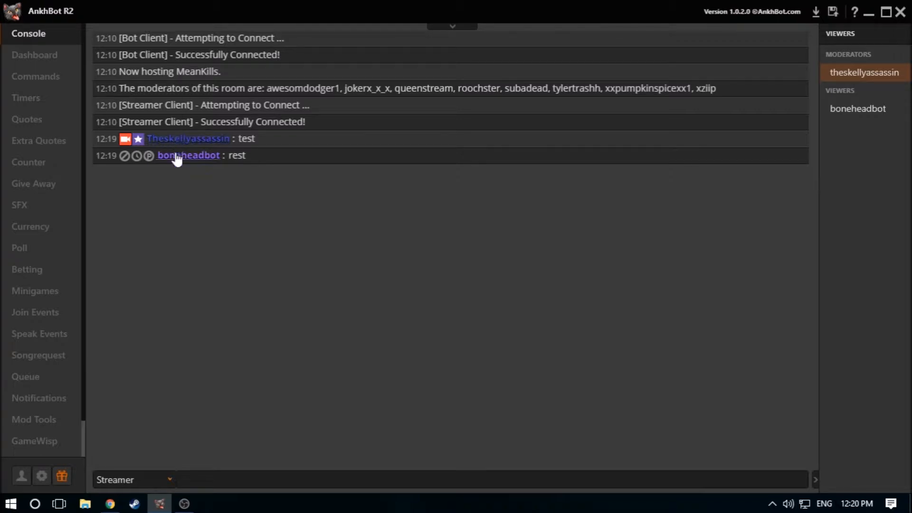
left_click(179, 138)
left_click(550, 136)
Open the Dashboard and examine the three Community fields under Title & Game
left_click(55, 62)
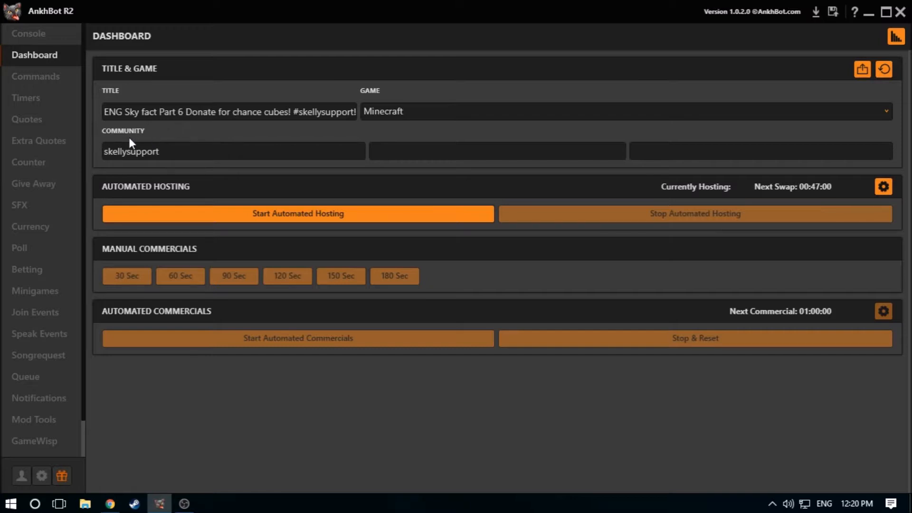
left_click(329, 157)
left_click(458, 157)
left_click(755, 158)
left_click(183, 145)
left_click(697, 154)
Set the stream's game on the Dashboard to ROBLOX
double_click(389, 112)
type("ROBLO")
key("BackSpace")
key("BackSpace")
type("Lox")
left_click(886, 110)
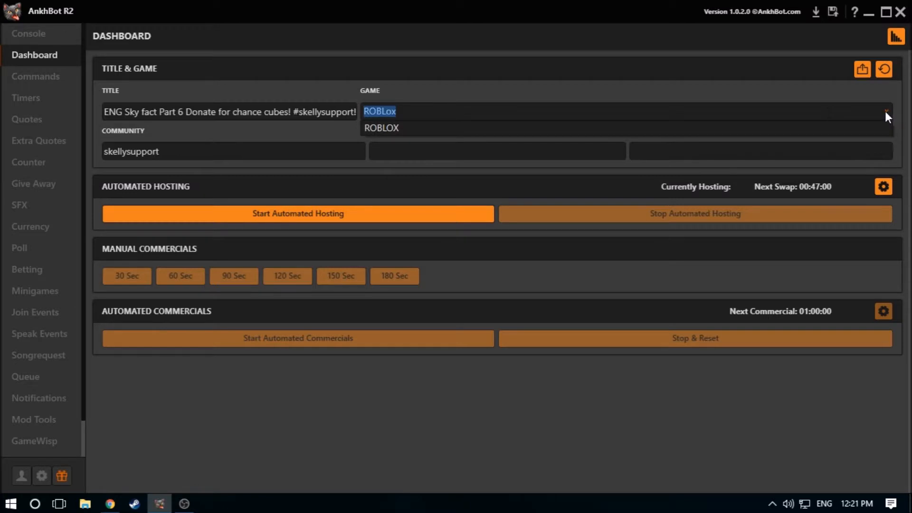
left_click(404, 130)
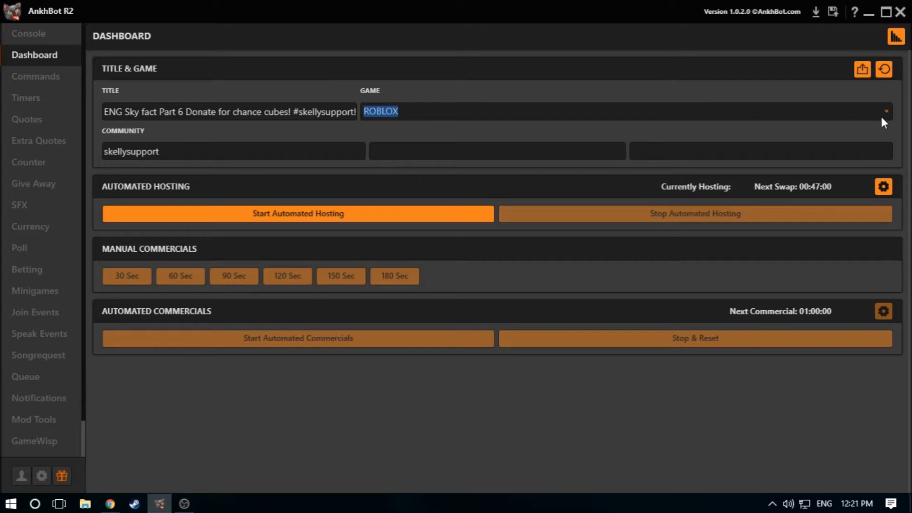
Change the stream's game on the Dashboard to Minecraft
left_click_drag(412, 112, 376, 103)
key("BackSpace")
type("ROBLOX")
key("BackSpace")
key("BackSpace")
key("BackSpace")
key("BackSpace")
key("BackSpace")
key("BackSpace")
type("minec")
type("t")
left_click(890, 113)
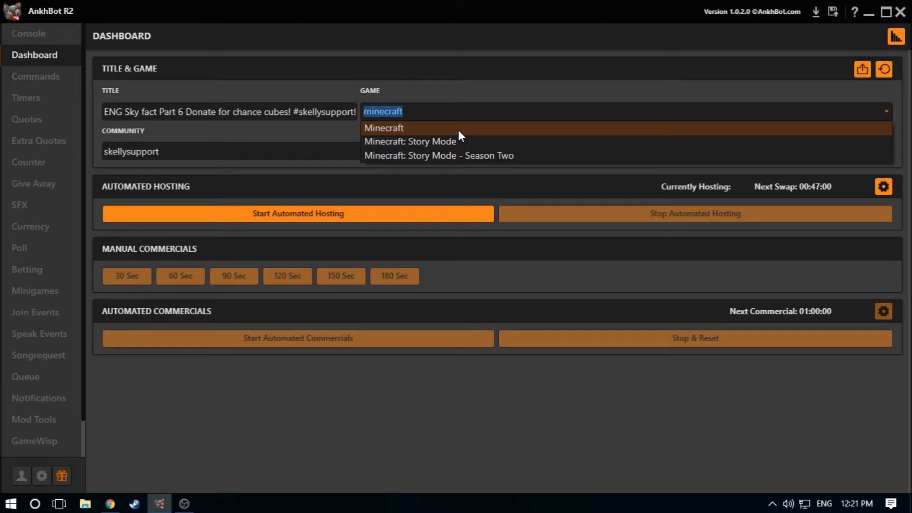
left_click(459, 131)
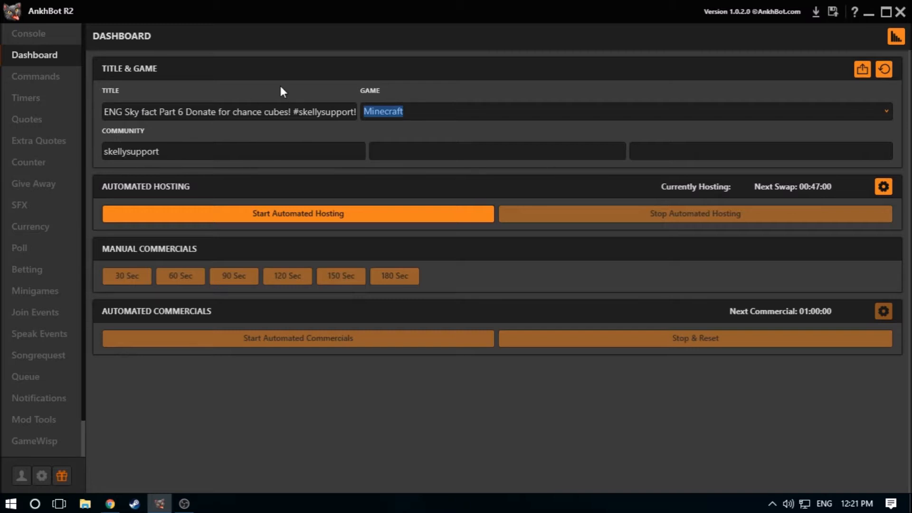
Look over the Dashboard's global automated hosting settings and return to the Dashboard
left_click(43, 79)
left_click(45, 58)
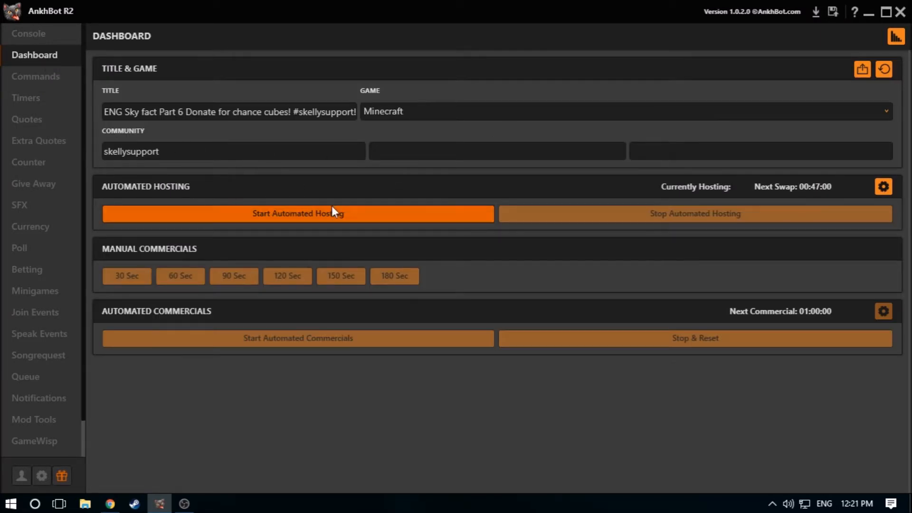
left_click(884, 187)
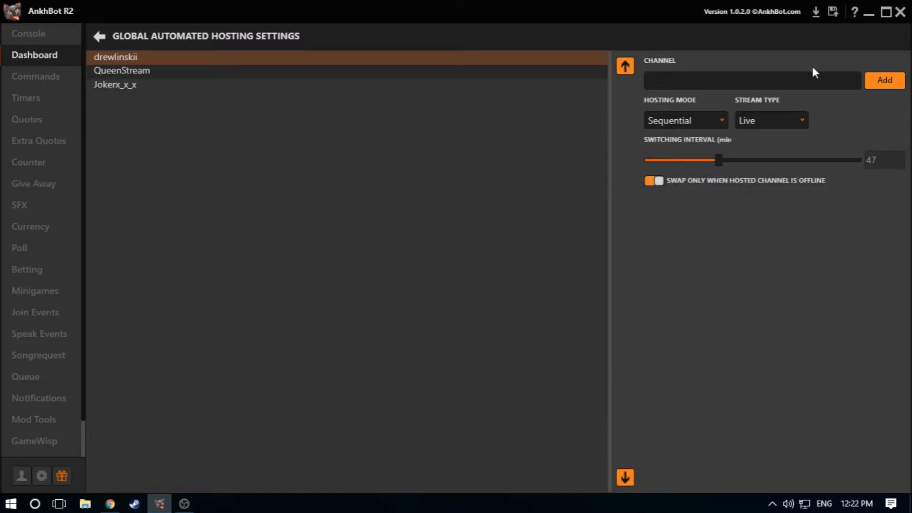
left_click(99, 37)
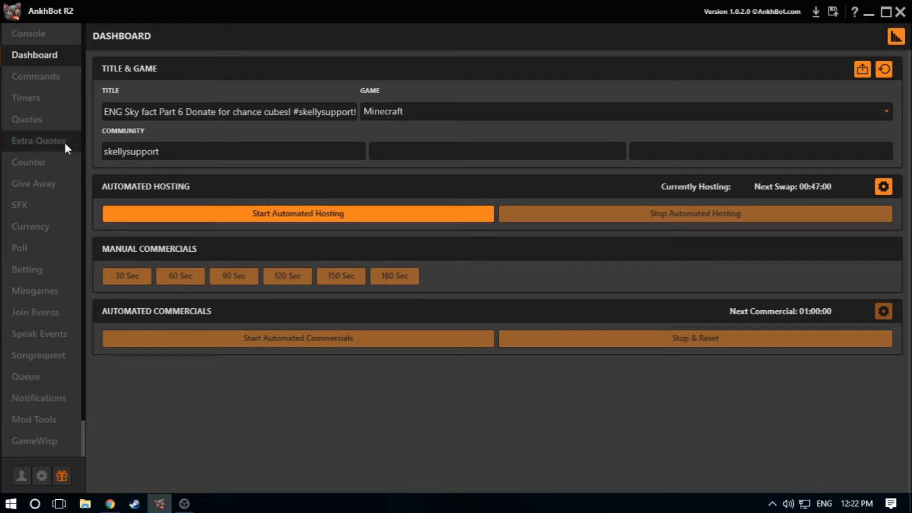
Open the Commands page and look through the existing commands with their permissions and responses
left_click(12, 84)
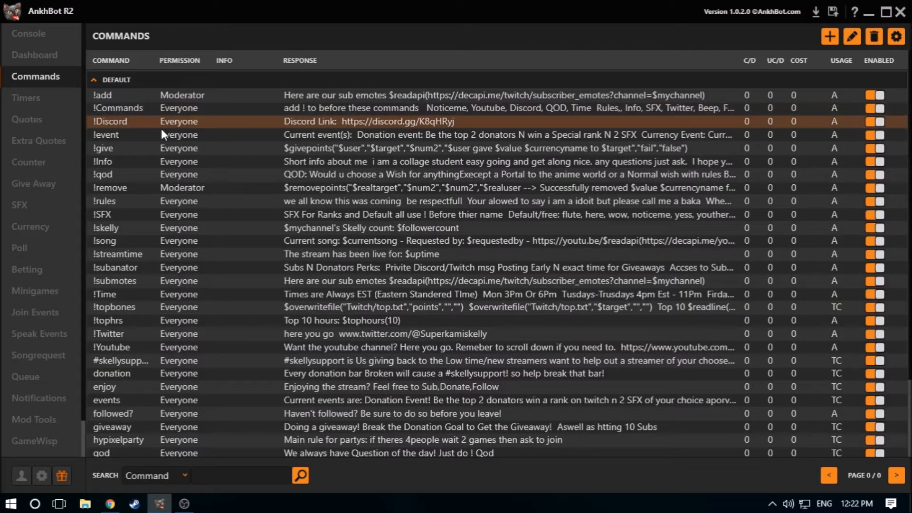
scroll(164, 156, "down", 3)
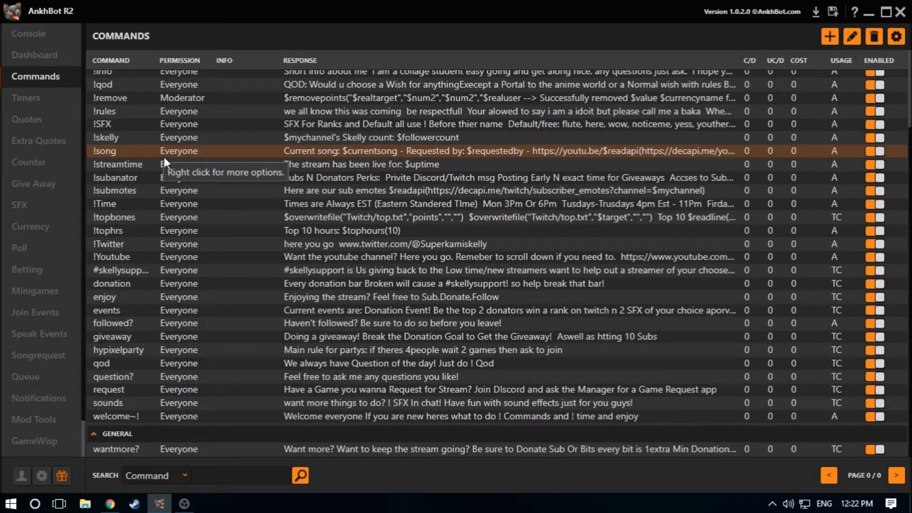
scroll(164, 159, "up", 3)
scroll(157, 171, "down", 3)
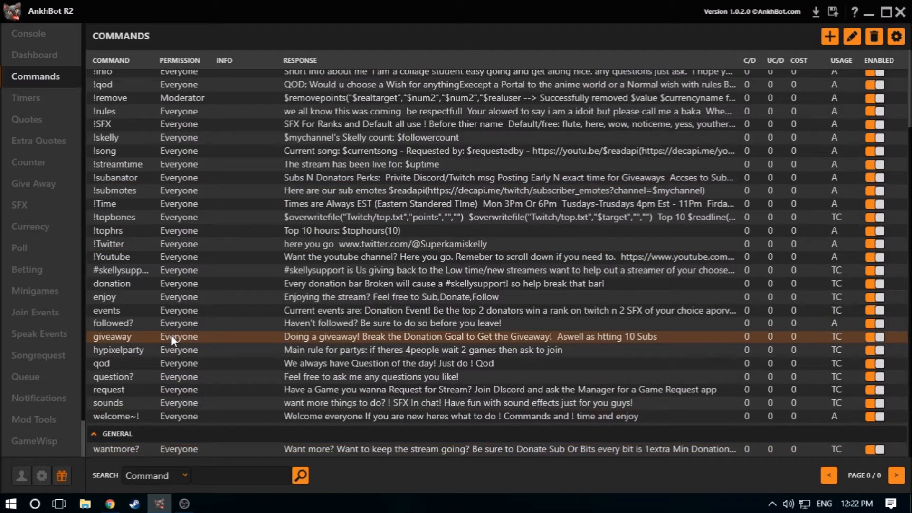
scroll(171, 335, "up", 3)
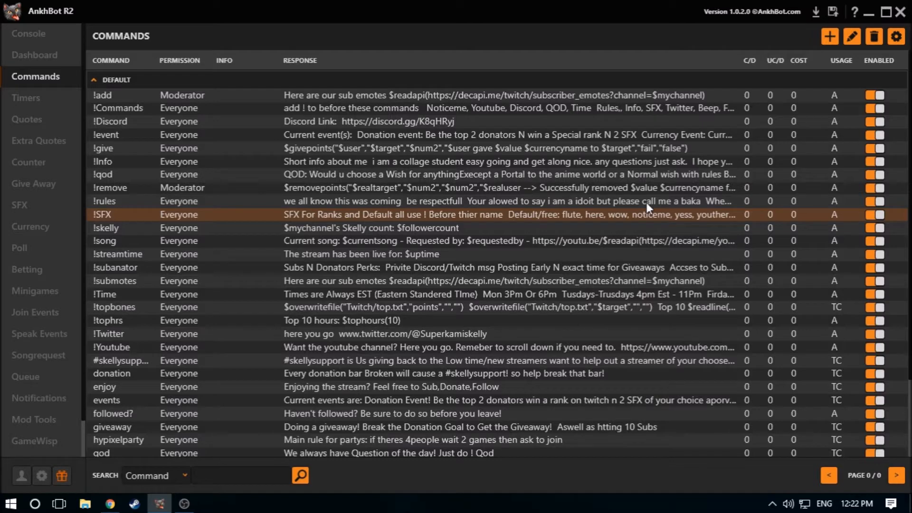
Start adding a command, trying "hi" as its name and "welcome" as its response
left_click(833, 37)
left_click(144, 85)
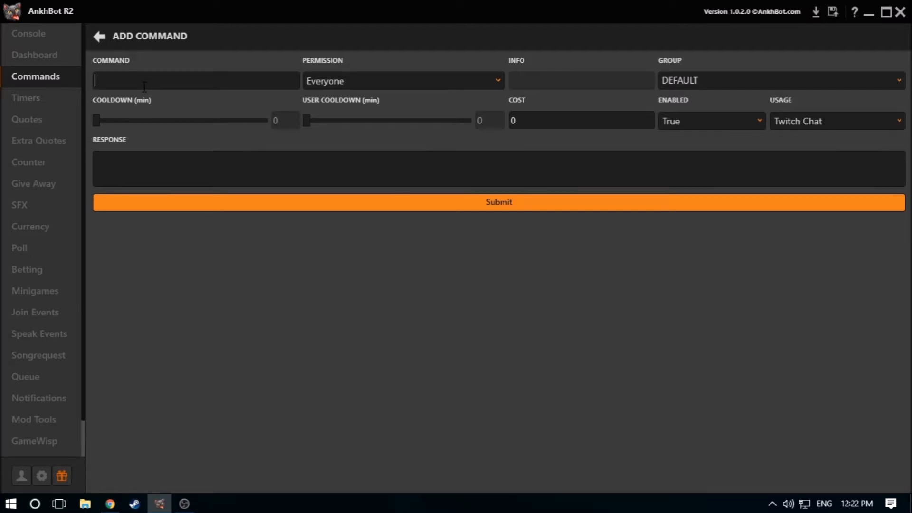
type("gh")
key("BackSpace")
key("BackSpace")
type("hi")
left_click(252, 186)
type("welcome")
key("BackSpace")
key("BackSpace")
key("BackSpace")
key("BackSpace")
key("BackSpace")
key("BackSpace")
key("BackSpace")
Name the new command "!commands" and enter "heres a list of commands" as its response
left_click_drag(148, 82, 1, 89)
key("BackSpace")
type("!sf")
key("BackSpace")
key("BackSpace")
type("commands")
left_click(205, 172)
type("heres a list of commands")
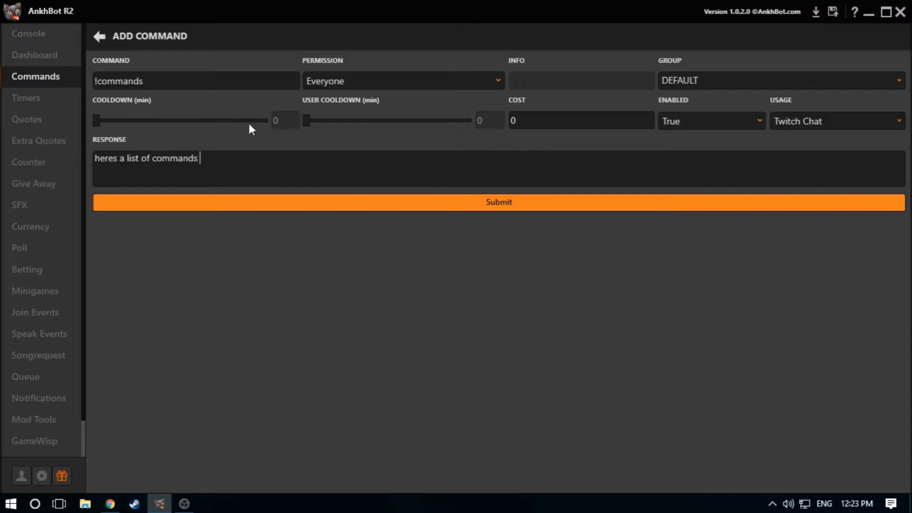
Send the chat message "!commands" from the Streamer account in the console
left_click(14, 39)
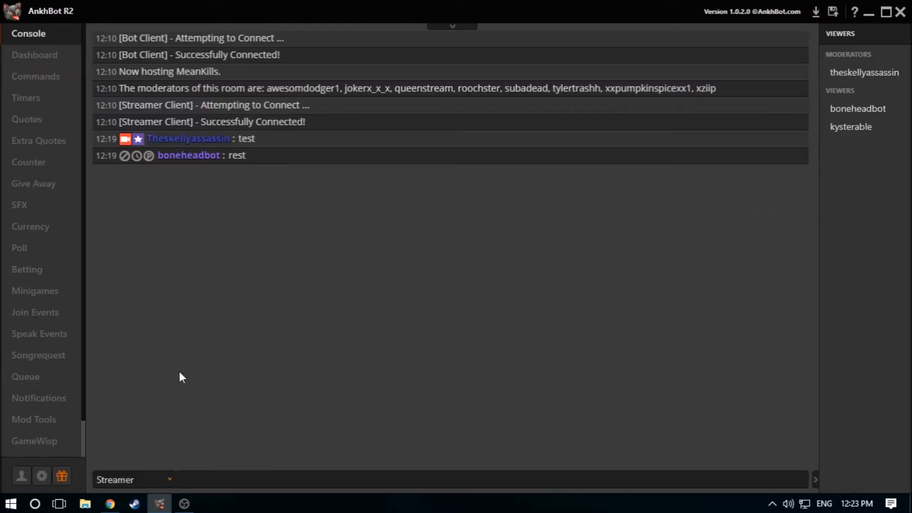
left_click(201, 479)
type("!commands")
key("Return")
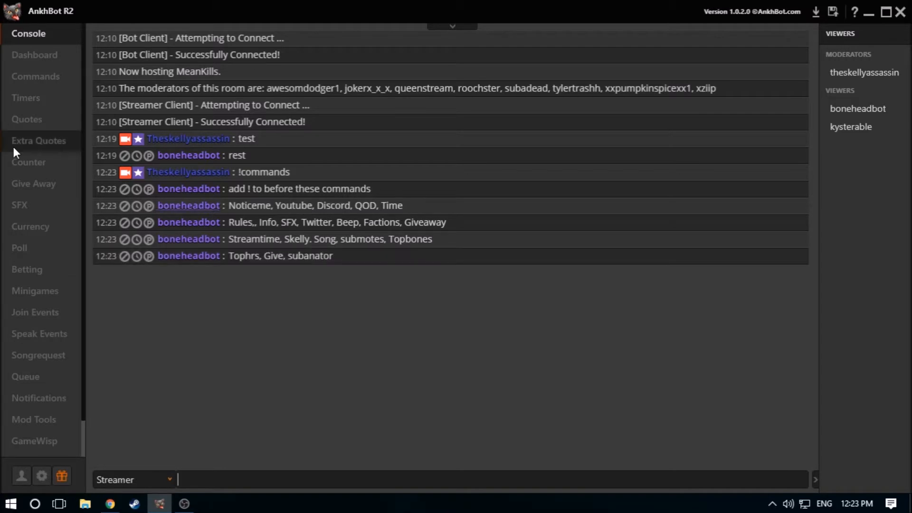
Return to the unsaved command, try the Min_Points, Min_Hours and Min_Rank permissions, and set the permission back to Everyone
left_click(36, 52)
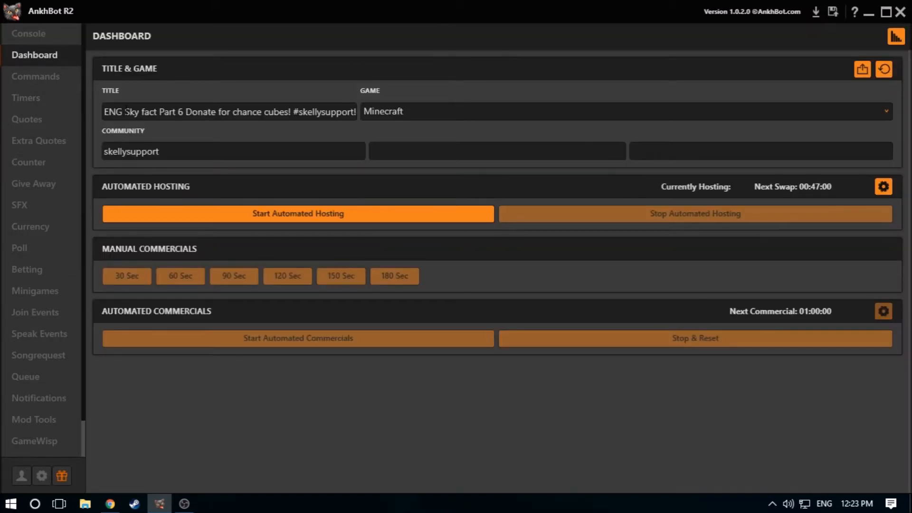
left_click(61, 84)
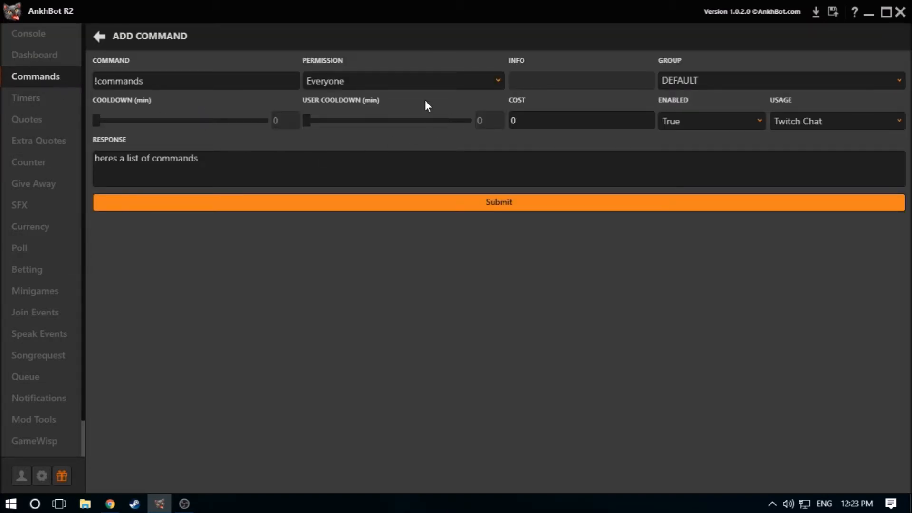
left_click(451, 80)
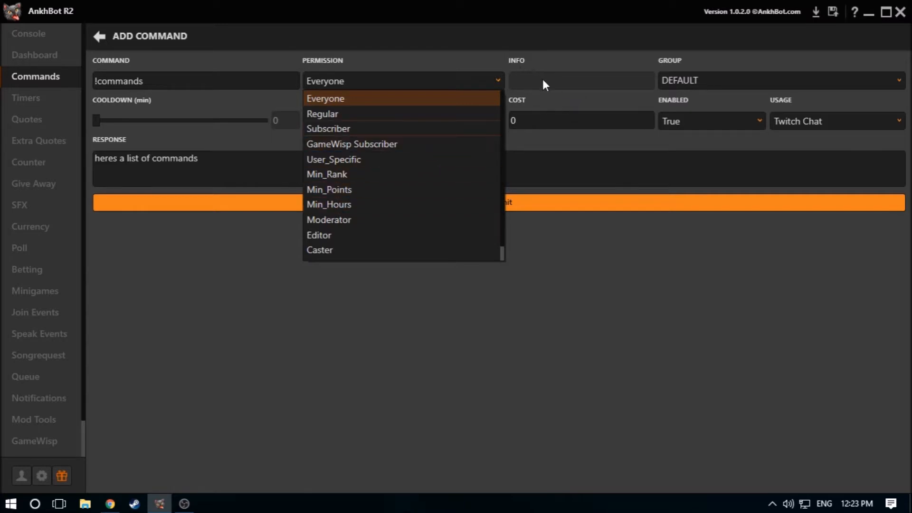
left_click(340, 189)
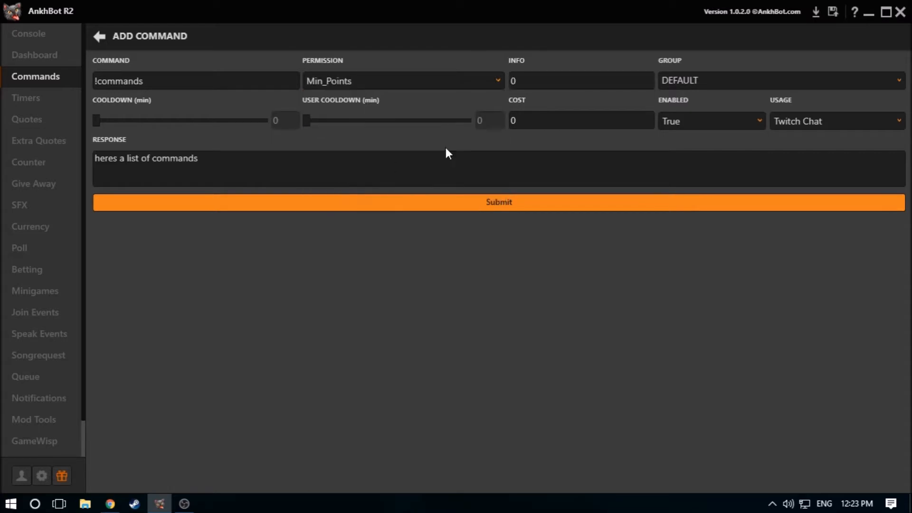
left_click(434, 85)
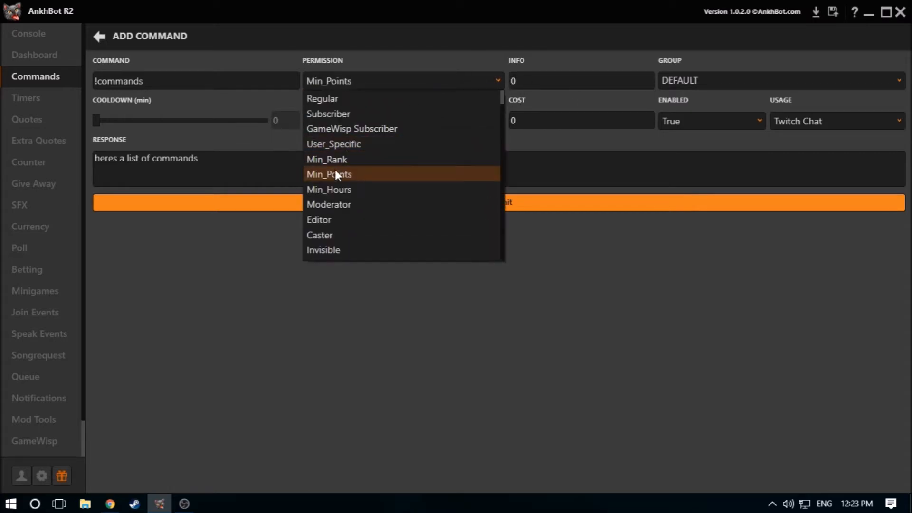
left_click(330, 189)
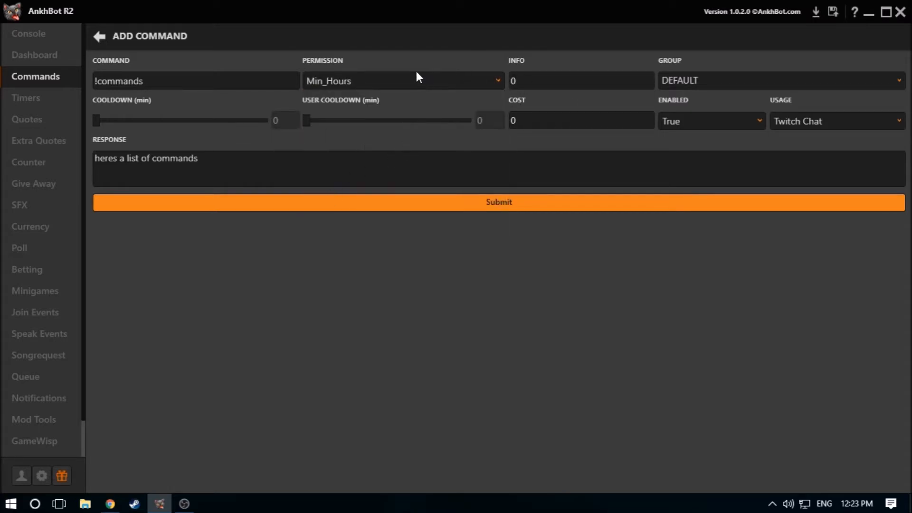
left_click(377, 85)
left_click(343, 160)
left_click(378, 87)
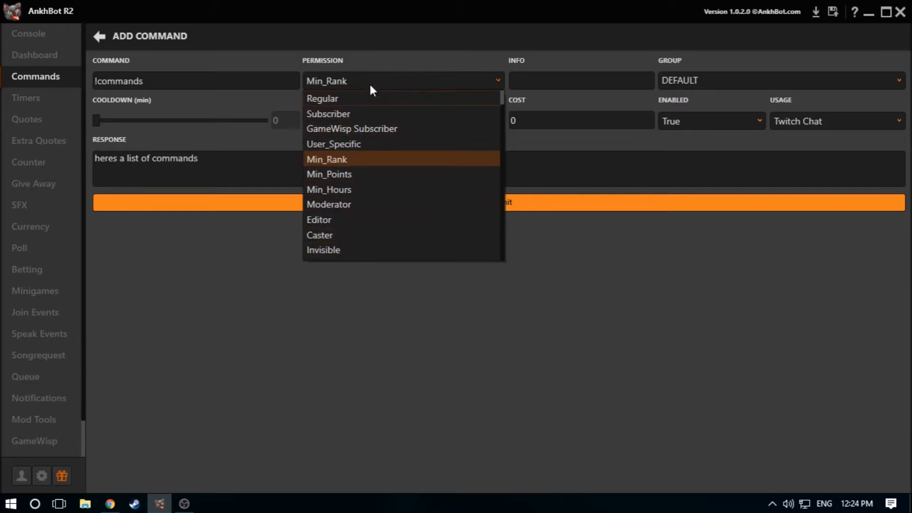
scroll(372, 93, "up", 1)
left_click(367, 92)
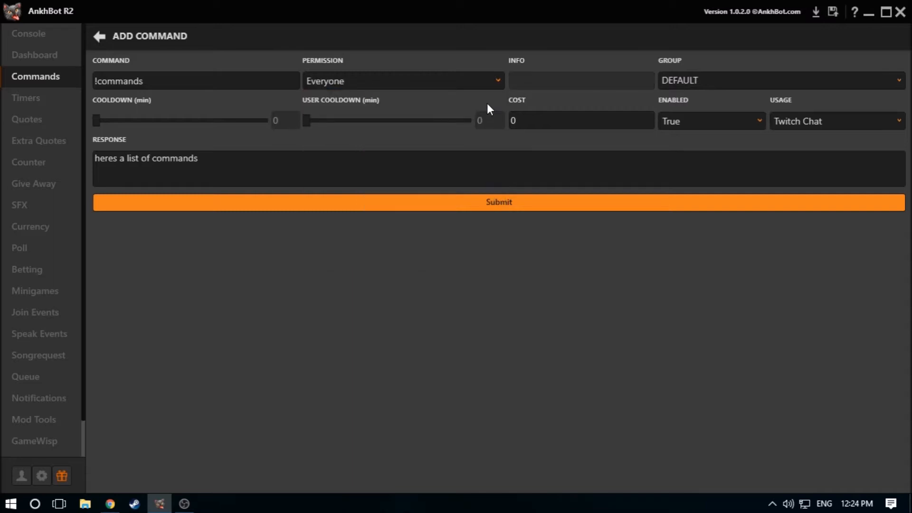
Examine the Group and Usage options available for the new command
mouse_move(717, 77)
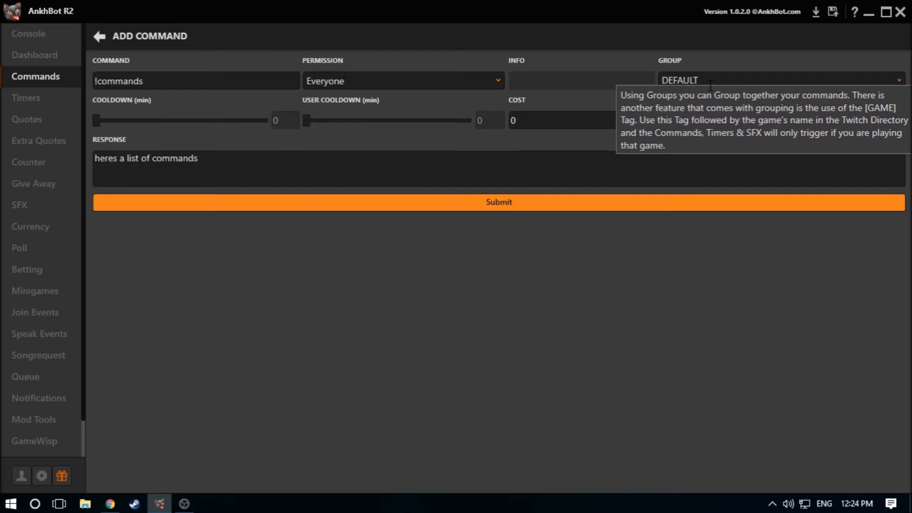
left_click(711, 80)
left_click(901, 82)
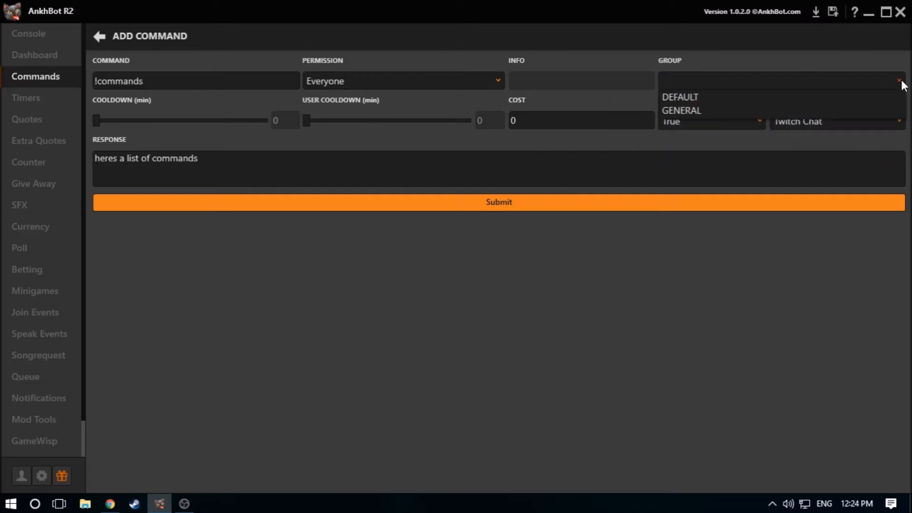
left_click(901, 82)
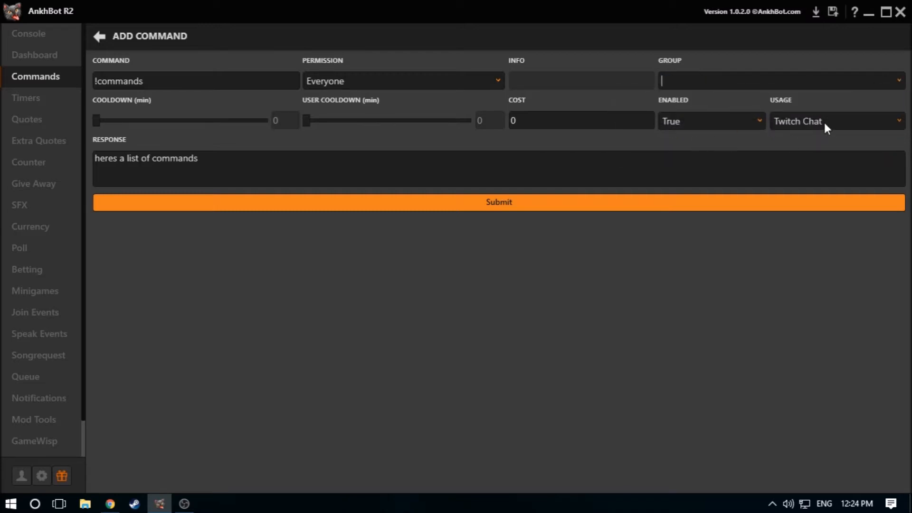
left_click(858, 125)
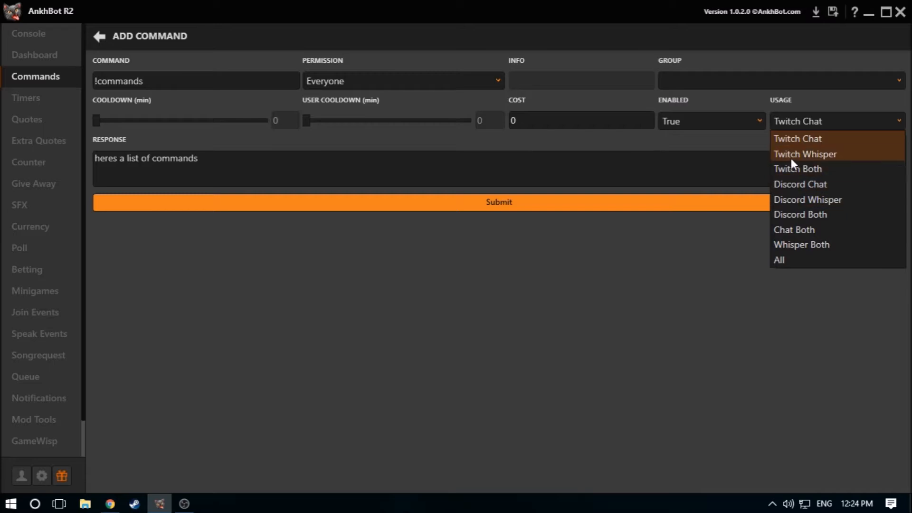
left_click(709, 123)
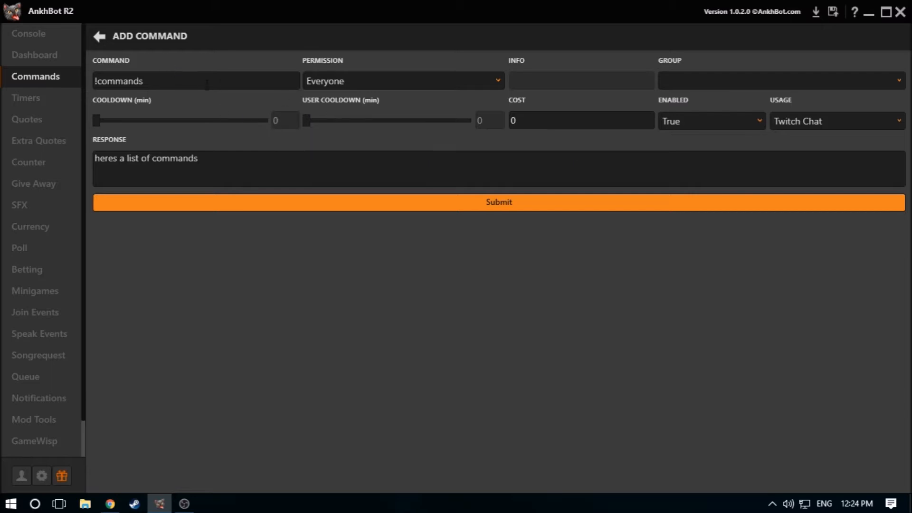
View the list of timers and open the blank form for adding a timer
left_click(36, 99)
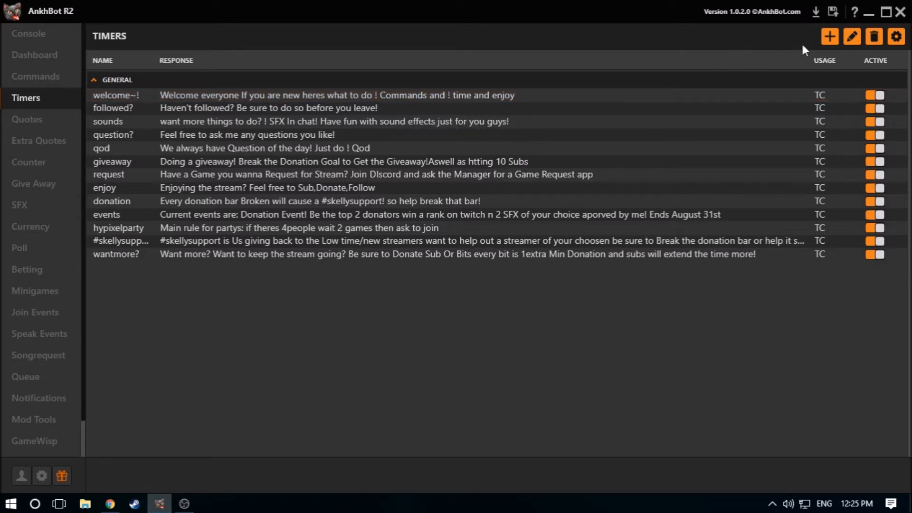
left_click(831, 38)
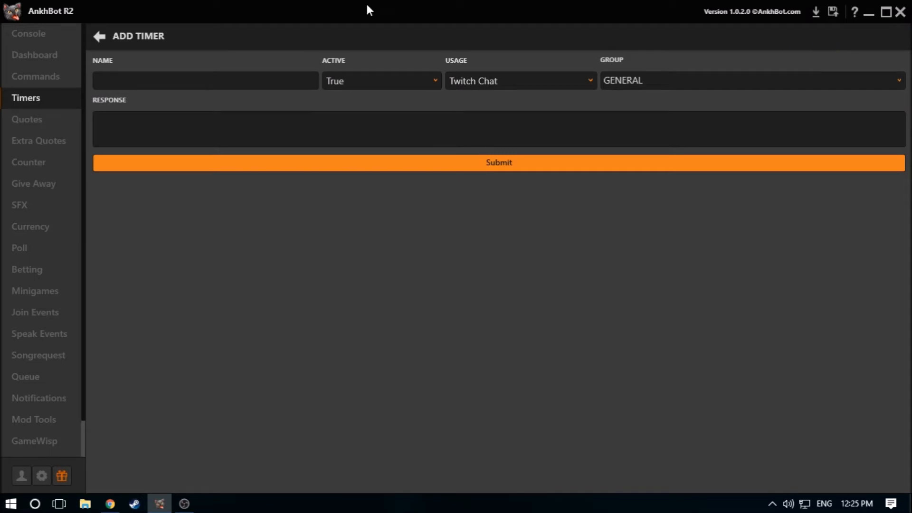
left_click(169, 85)
Look through the Quotes, Extra Quotes, Counter and Give Away pages, returning to Counter
left_click(43, 113)
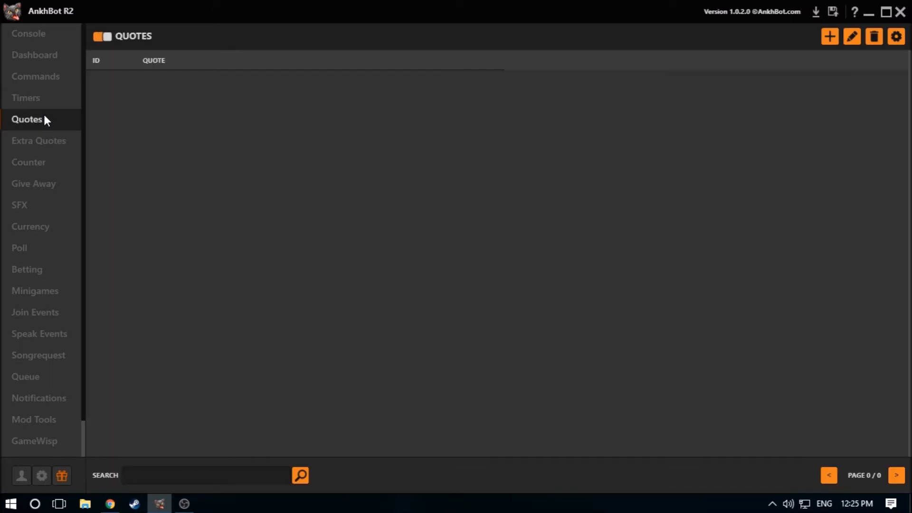
left_click(43, 142)
left_click(50, 160)
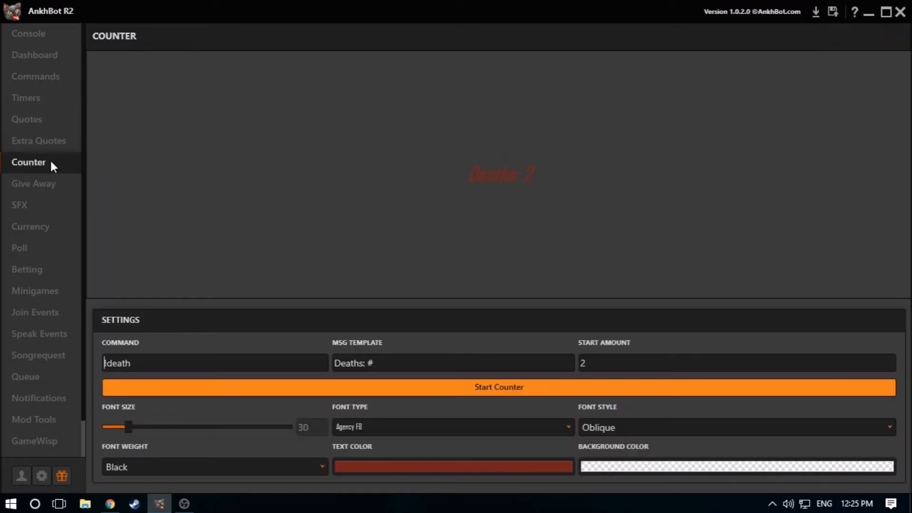
left_click(43, 180)
left_click(48, 161)
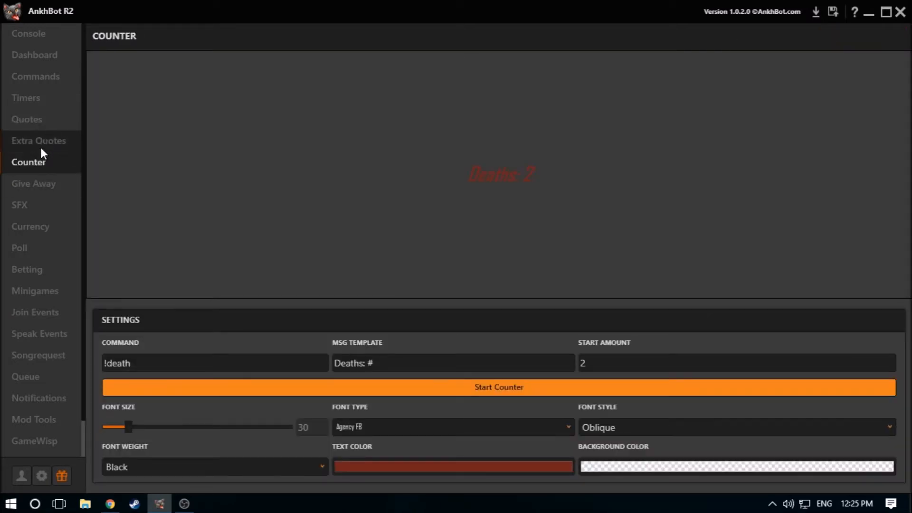
Look back and forth through the Quotes, Extra Quotes and Counter pages, ending on Quotes
left_click(44, 139)
left_click(44, 154)
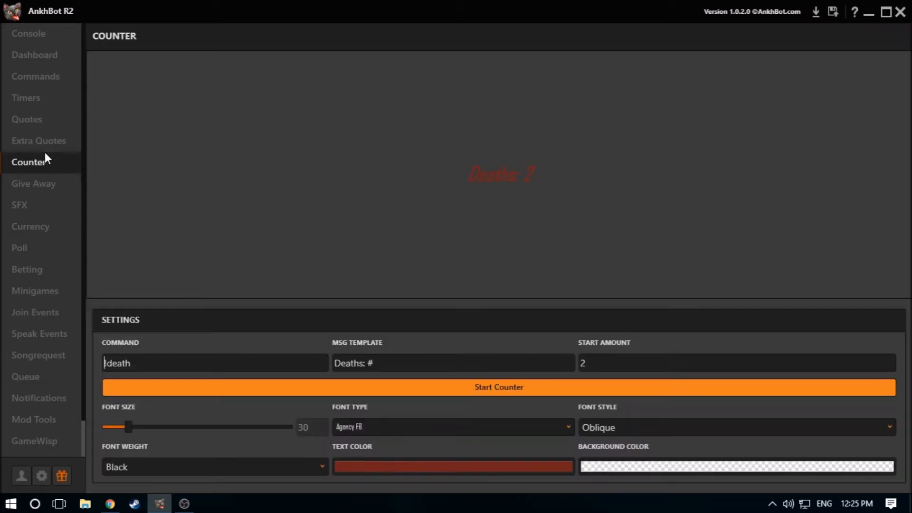
left_click(51, 125)
left_click(46, 141)
left_click(44, 162)
left_click(55, 118)
left_click(49, 163)
left_click(58, 126)
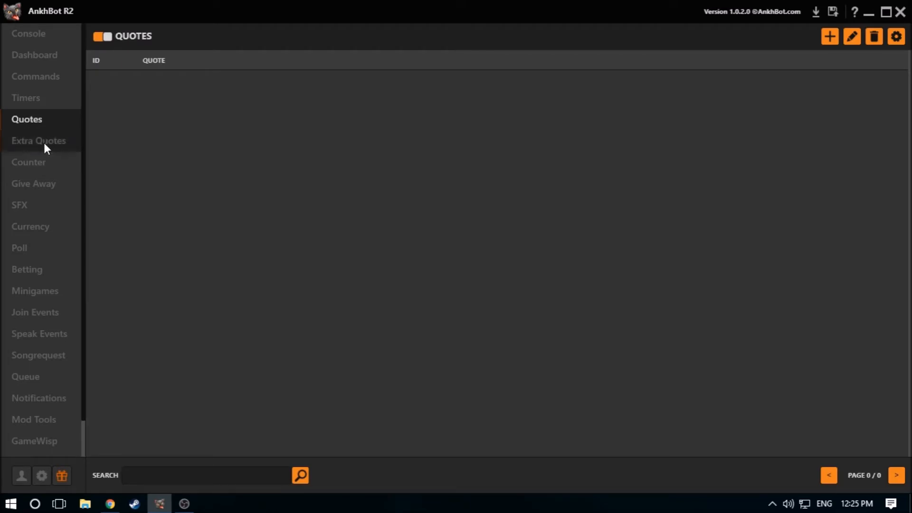
Check the giveaway's join permission options and open the !donation giveaway for entries
left_click(45, 189)
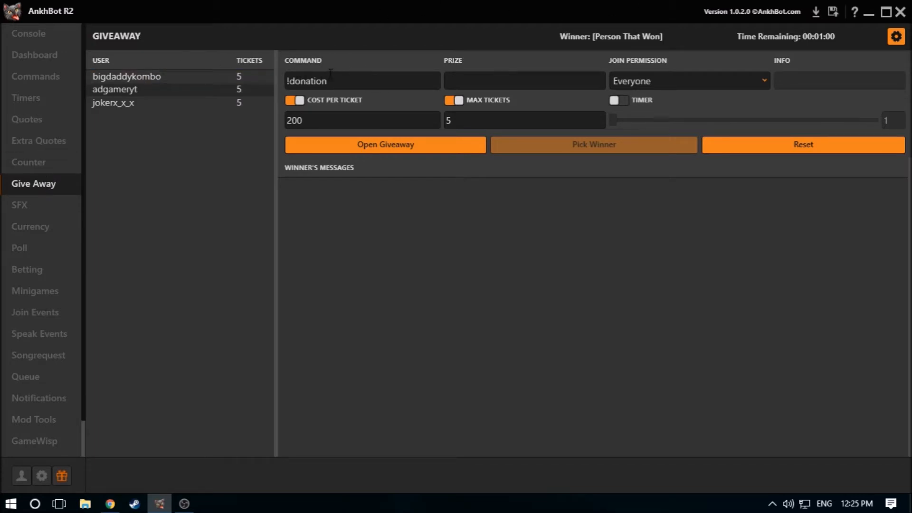
left_click(681, 82)
left_click(682, 82)
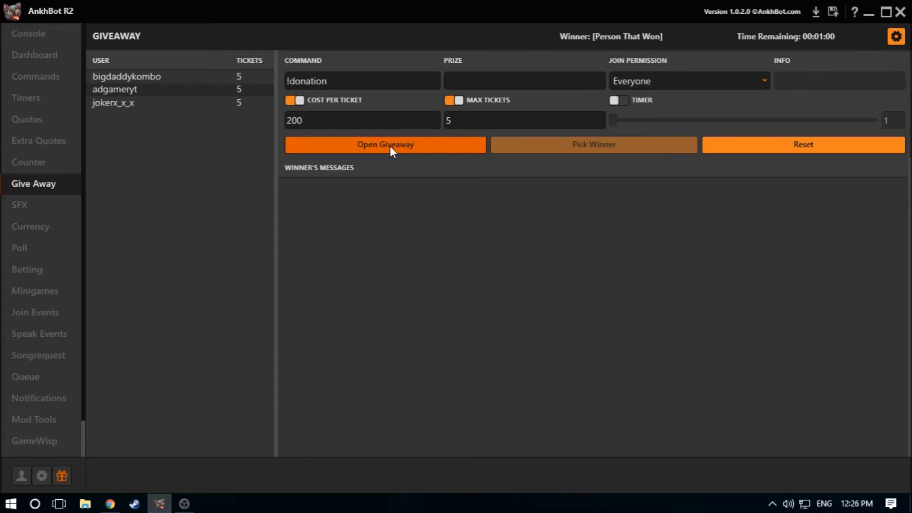
left_click(344, 143)
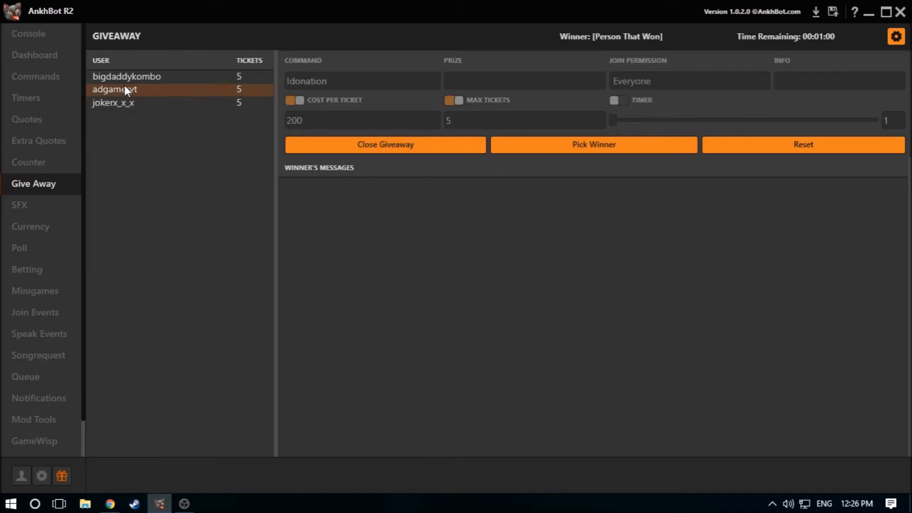
Read the bot's giveaway announcement in the Console and pass back through the Dashboard, Commands, Timers and Quotes pages
left_click(30, 36)
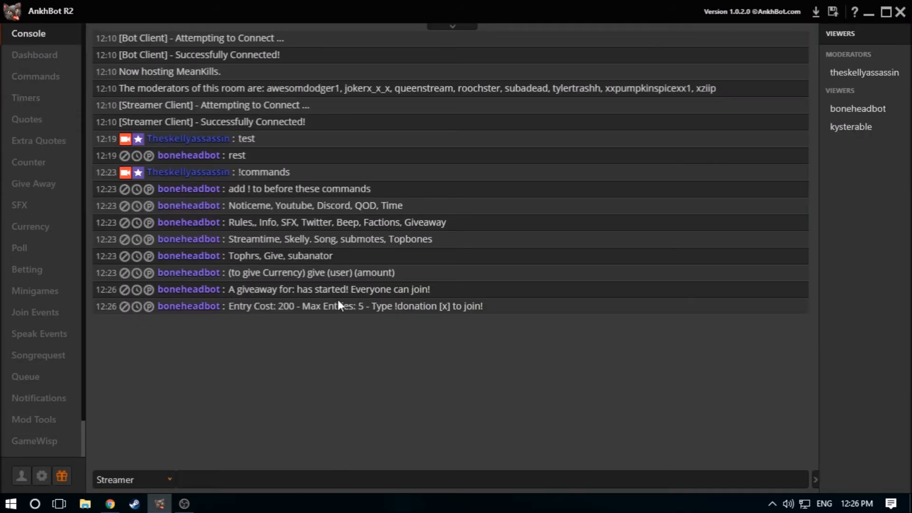
left_click(52, 62)
left_click(46, 78)
left_click(40, 100)
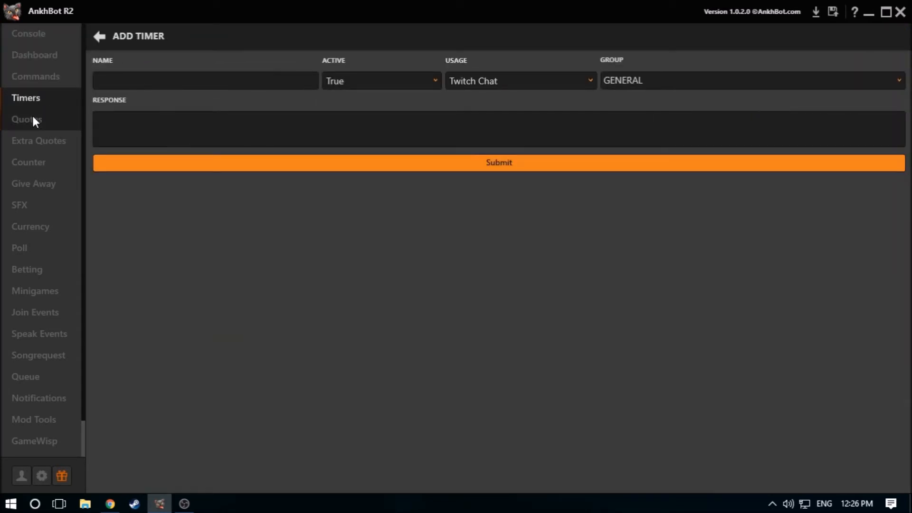
left_click(34, 121)
Close the giveaway to entries and reset it, refunding the entered users' points and clearing all users and messages
left_click(31, 185)
left_click(427, 146)
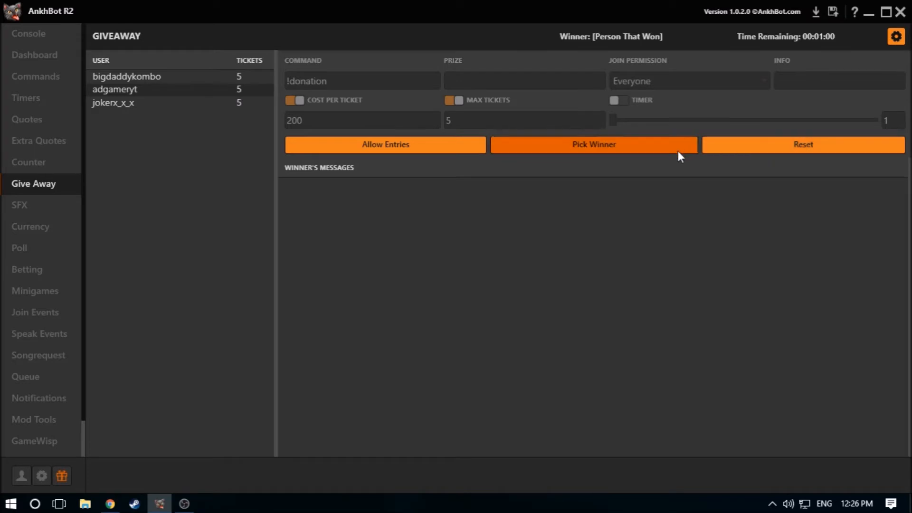
left_click(755, 149)
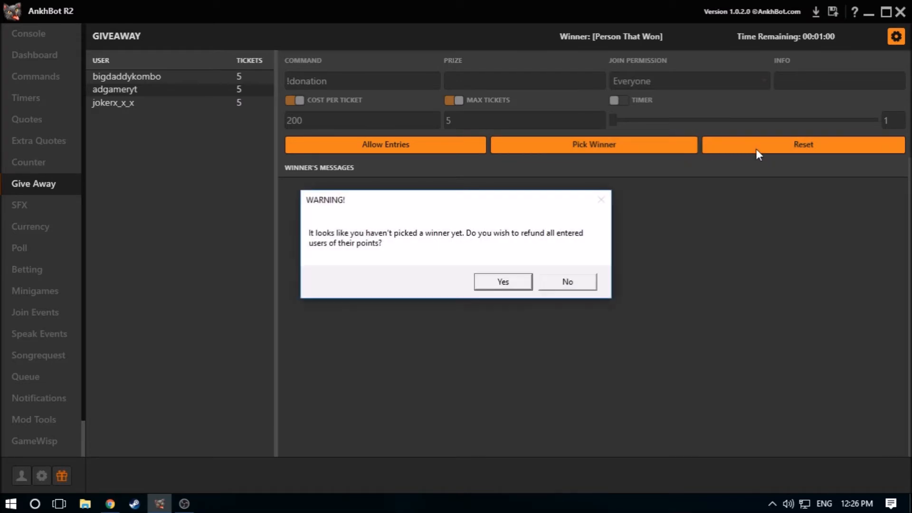
left_click(504, 281)
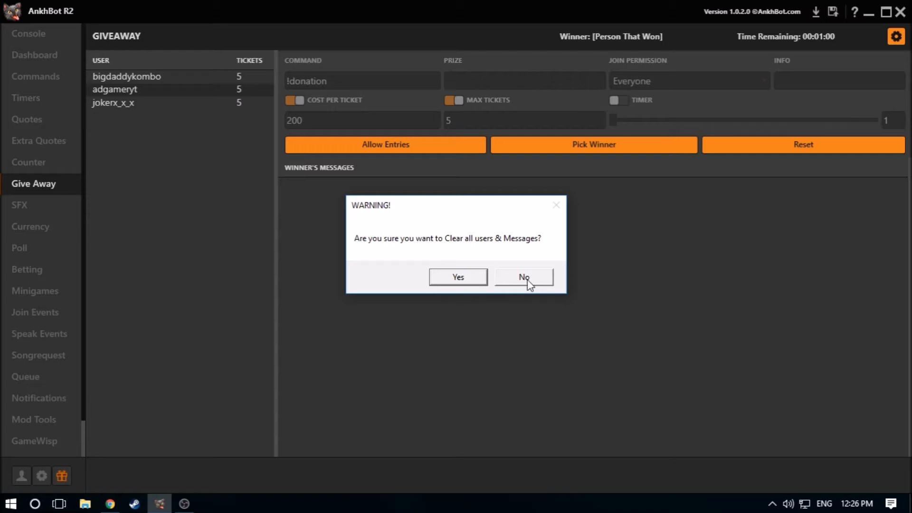
left_click(477, 278)
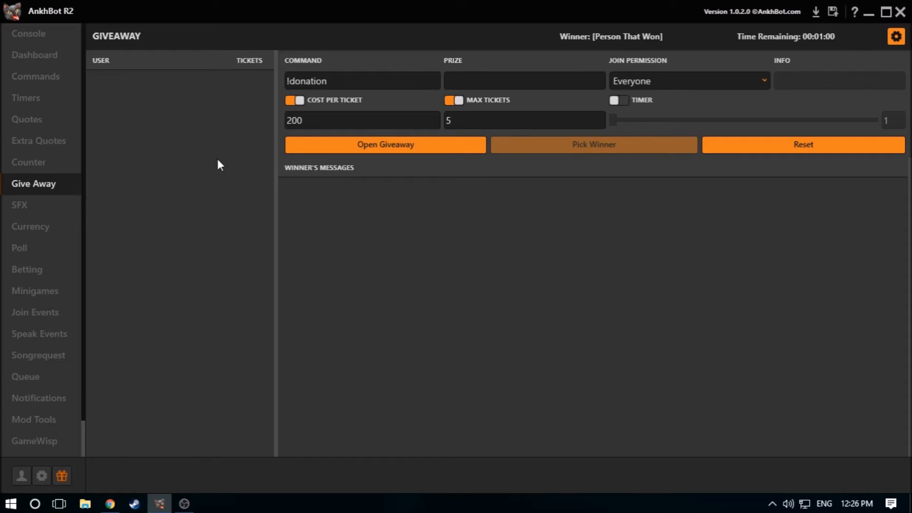
View the list of SFX commands and the blank form for adding a sound effect
left_click(36, 206)
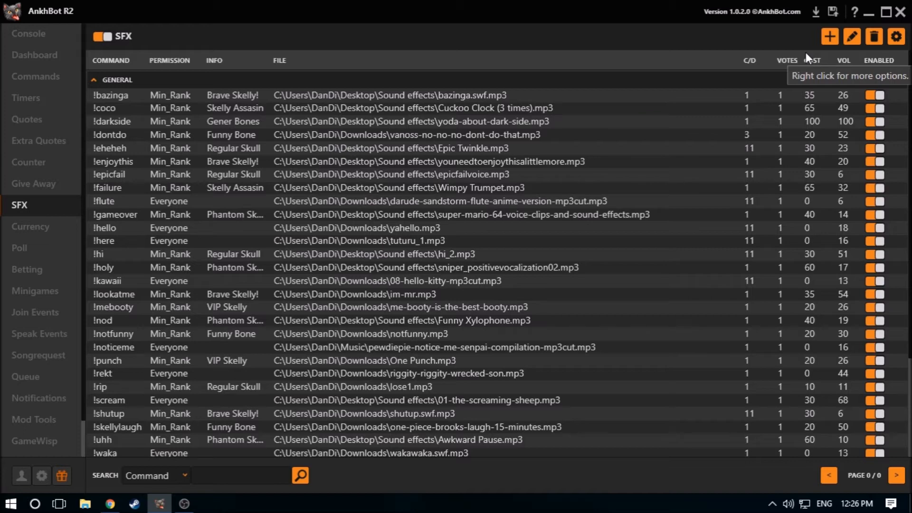
left_click(828, 32)
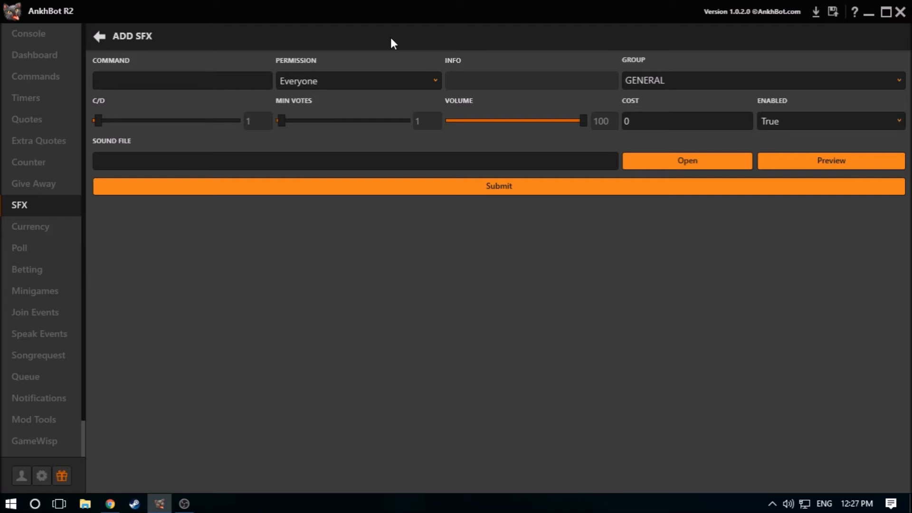
left_click(169, 77)
left_click(103, 40)
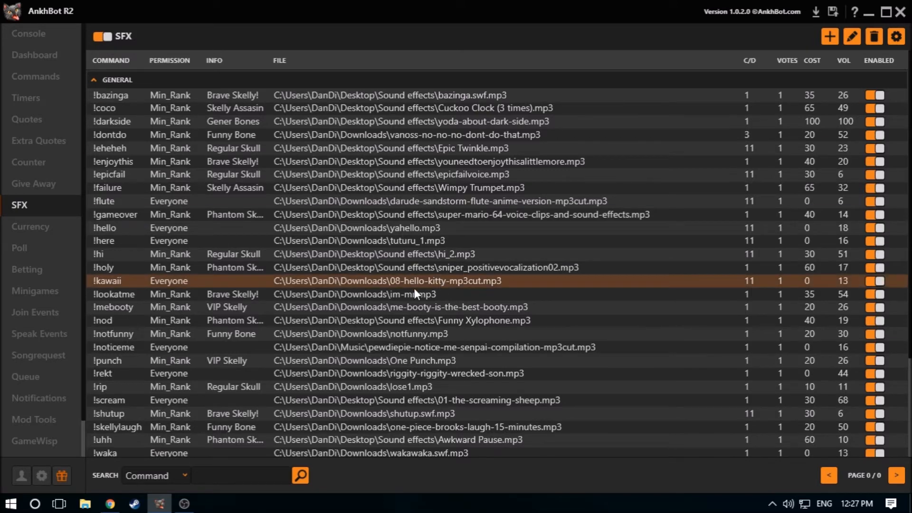
scroll(389, 292, "down", 3)
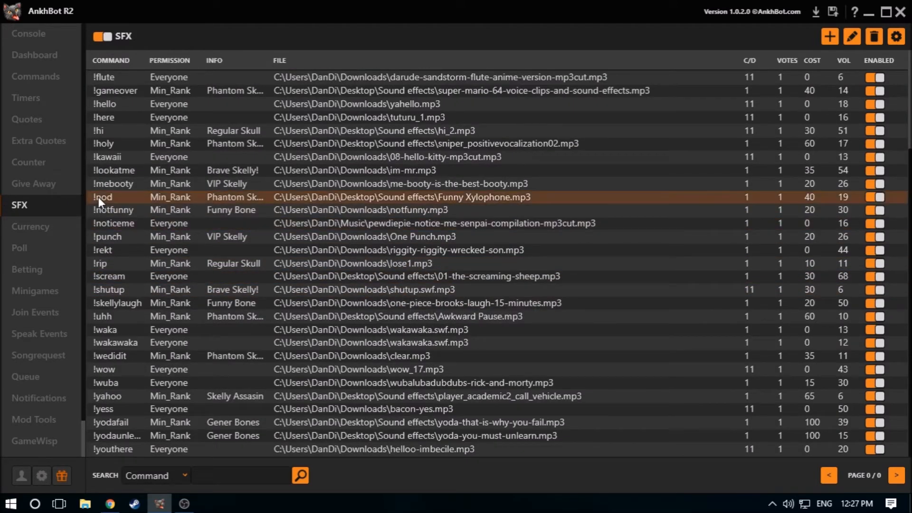
Browse the Currency page's user list and view the blank form for adding a user
left_click(21, 222)
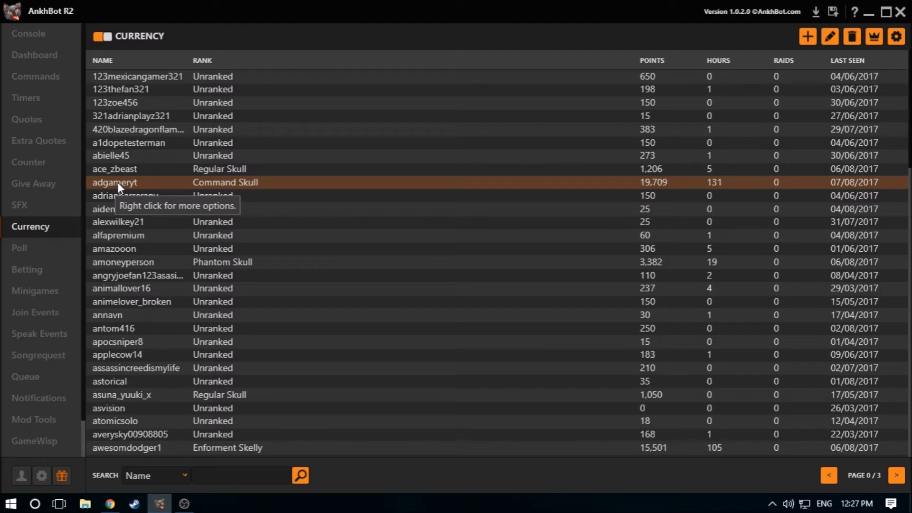
scroll(228, 285, "down", 5)
scroll(226, 271, "up", 5)
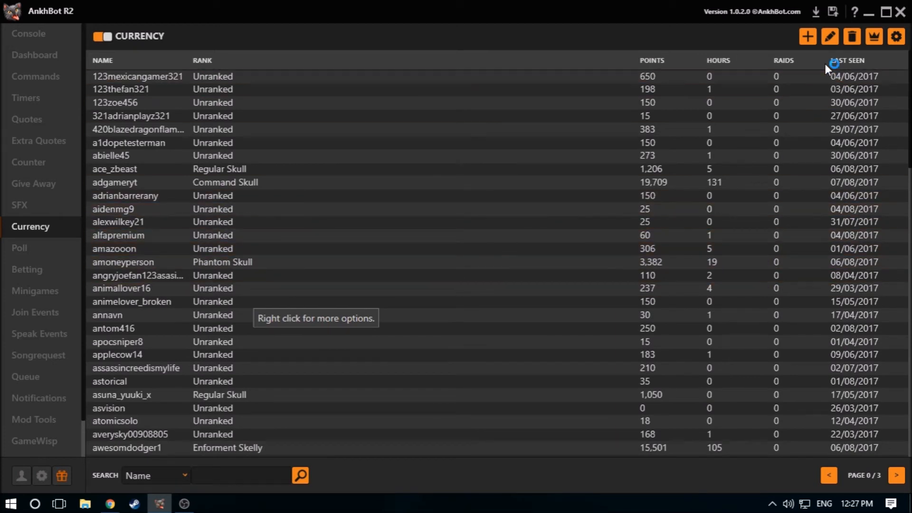
left_click(808, 36)
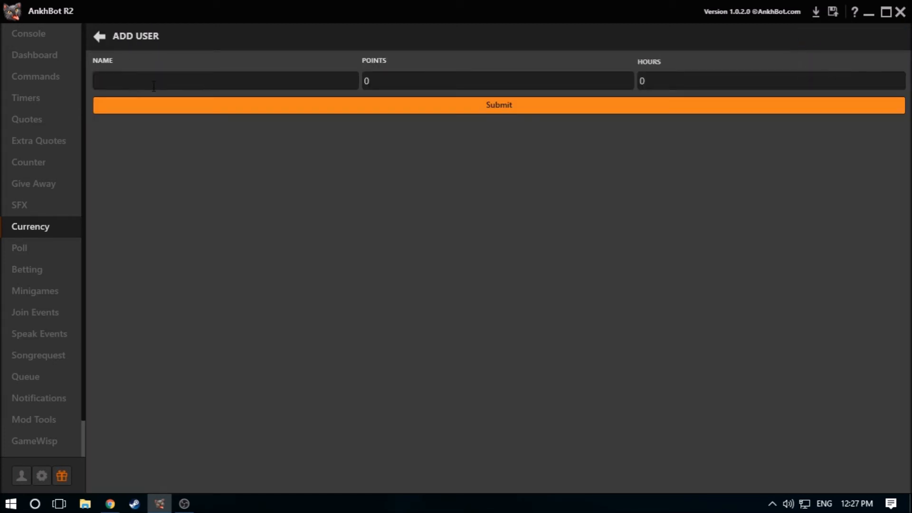
left_click(103, 37)
scroll(760, 142, "down", 15)
scroll(467, 383, "down", 9)
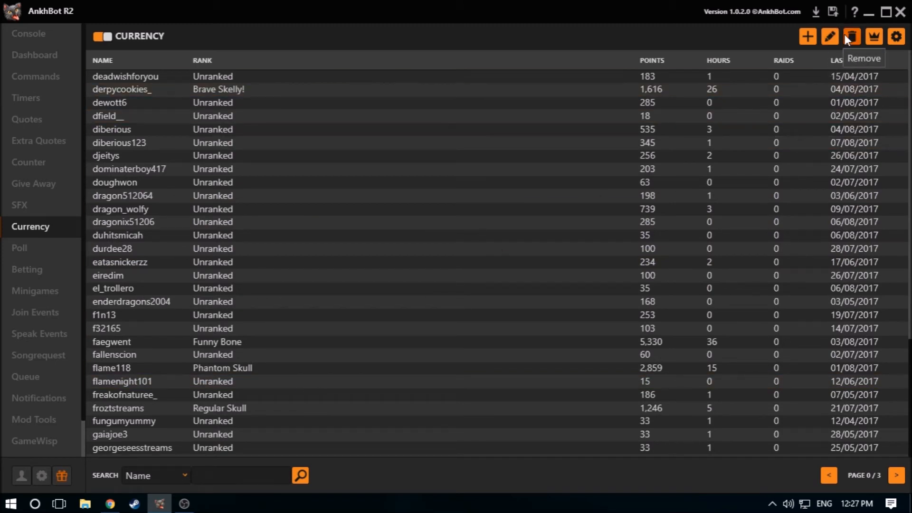
View the currency ranks and examine the blank rank form with its user group options, leaving it unsubmitted
left_click(876, 35)
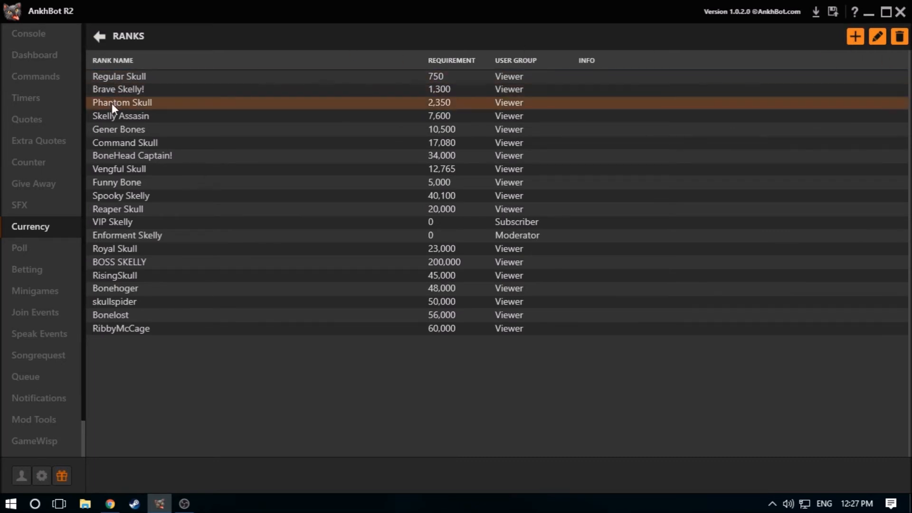
left_click(859, 34)
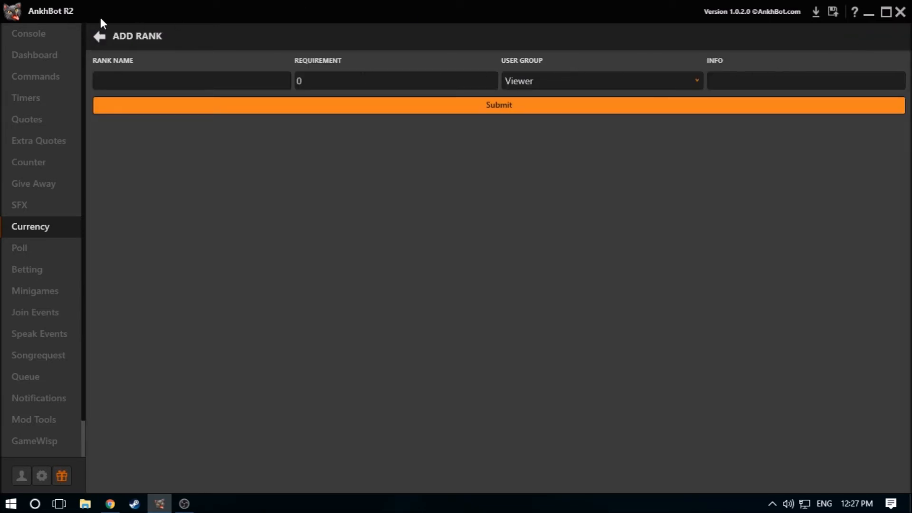
left_click(99, 37)
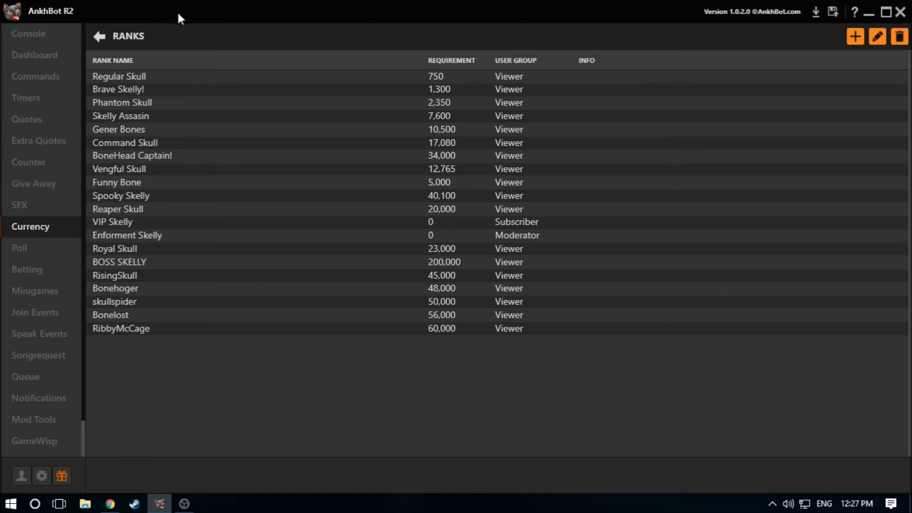
left_click(855, 37)
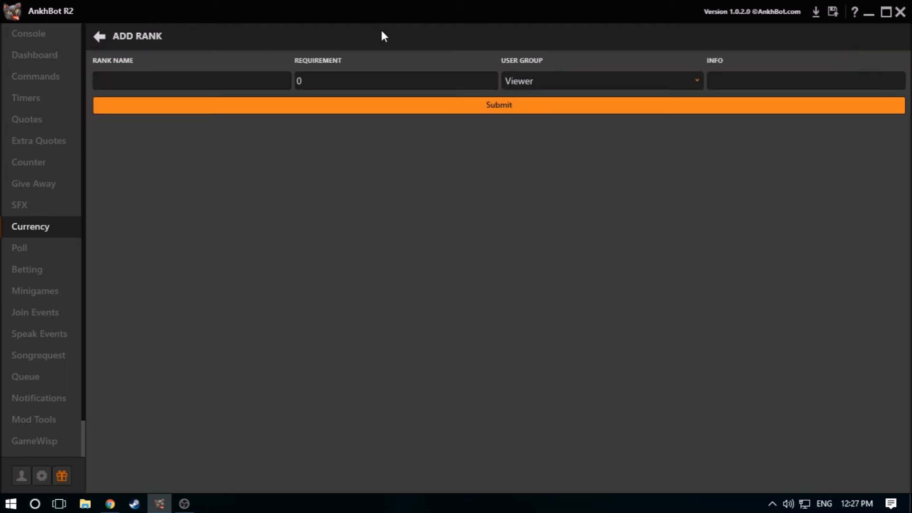
left_click(686, 79)
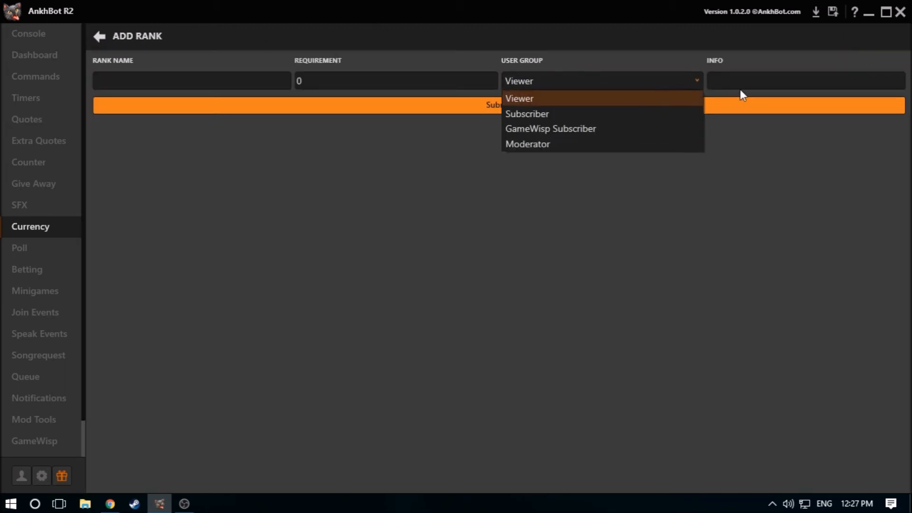
left_click(755, 81)
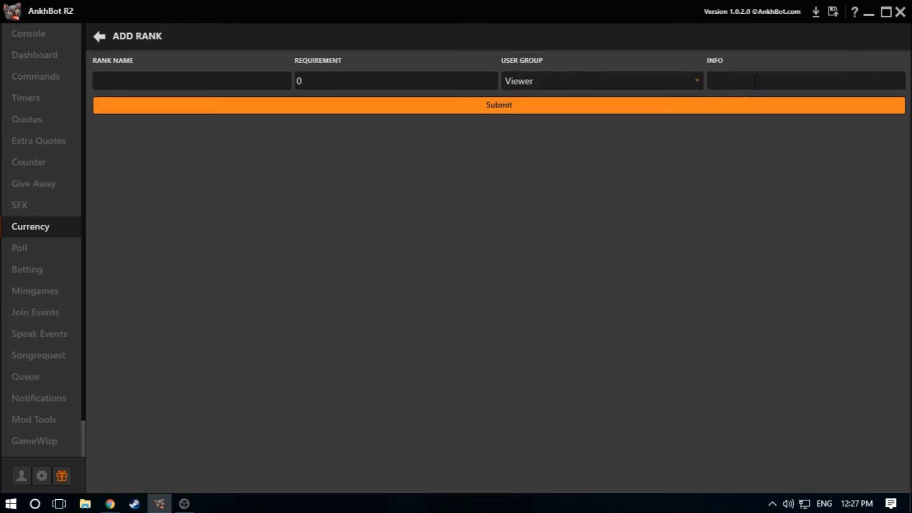
left_click(100, 37)
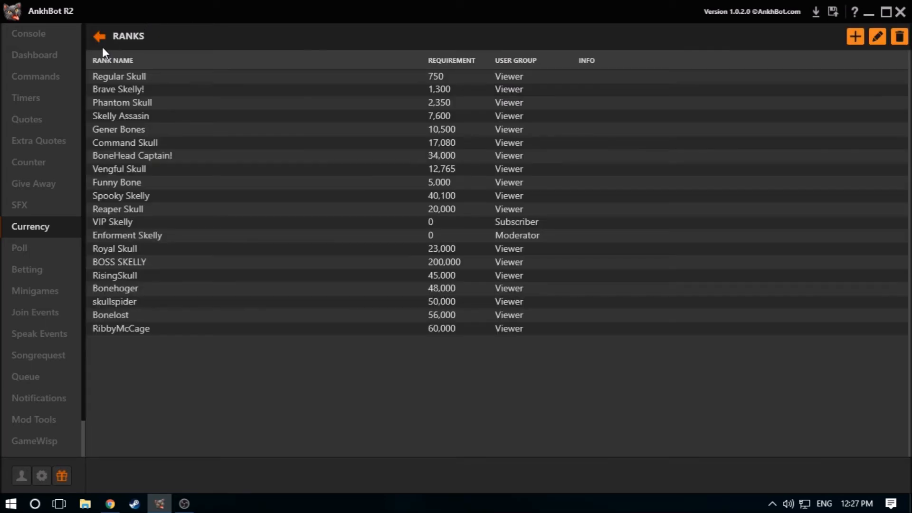
Compare the settings on the Poll and Betting pages, returning to Poll
left_click(32, 252)
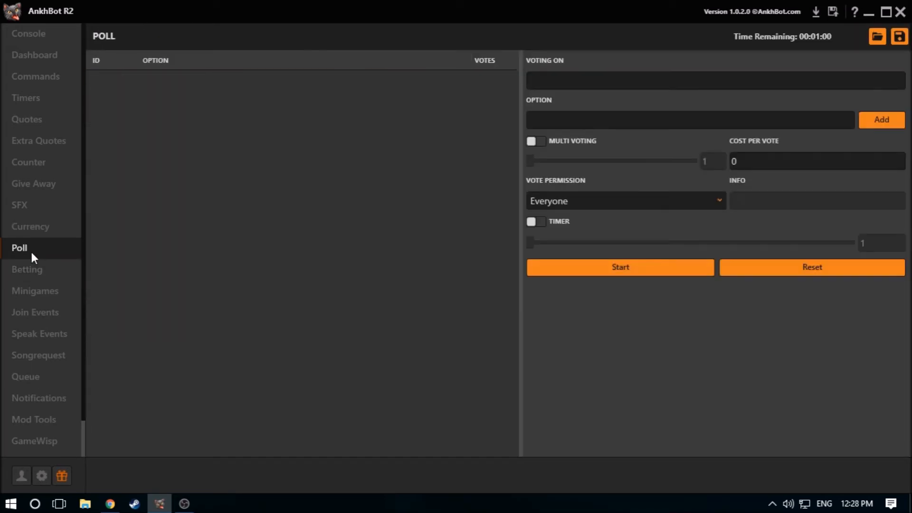
left_click(30, 271)
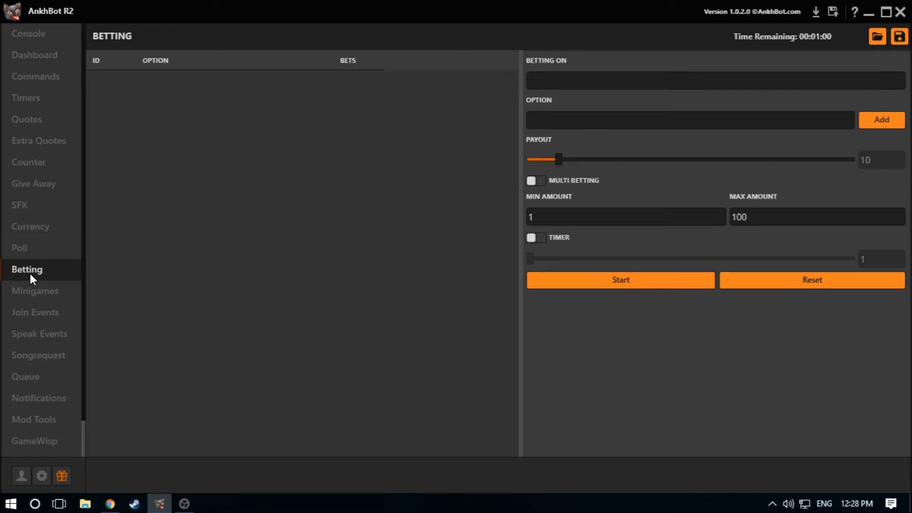
left_click(33, 249)
left_click(37, 268)
left_click(56, 246)
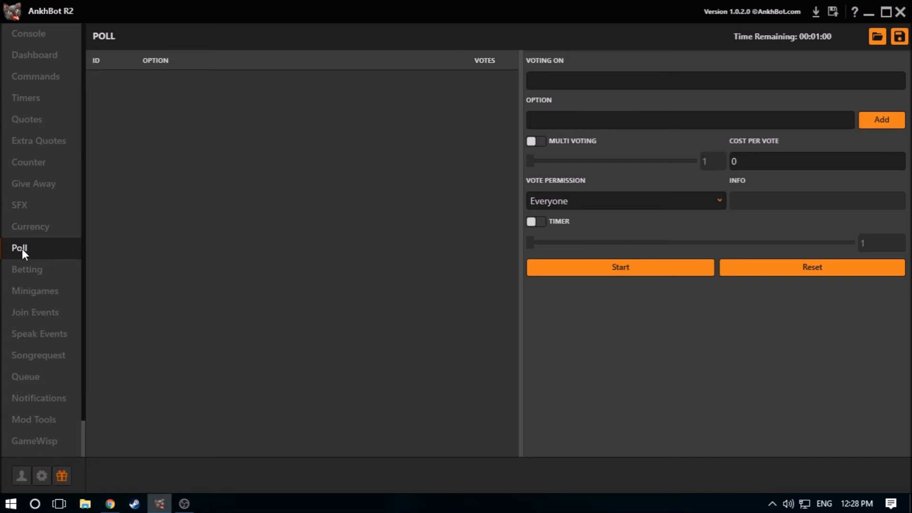
Look through the Minigames, Join Events and Speak Events pages
left_click(44, 295)
left_click(45, 313)
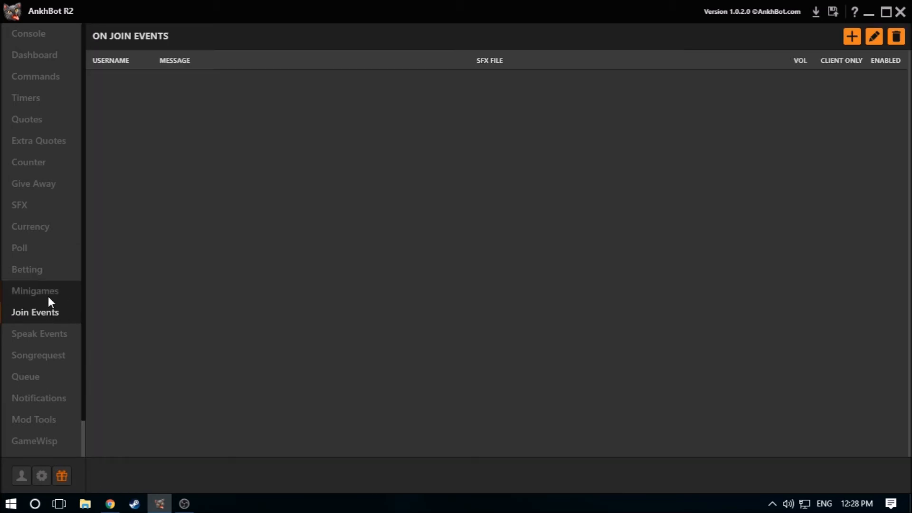
left_click(50, 336)
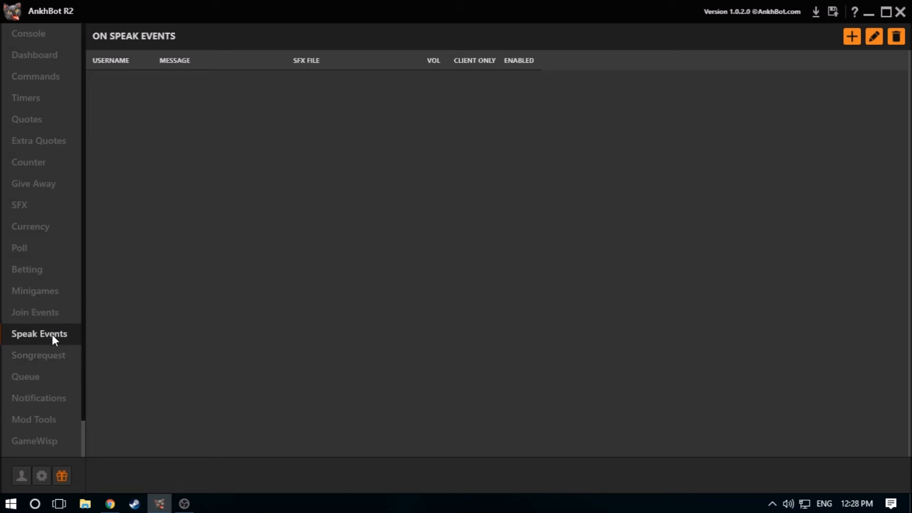
Browse the Songrequest page's playlist and view the Queue and Notifications pages
left_click(54, 360)
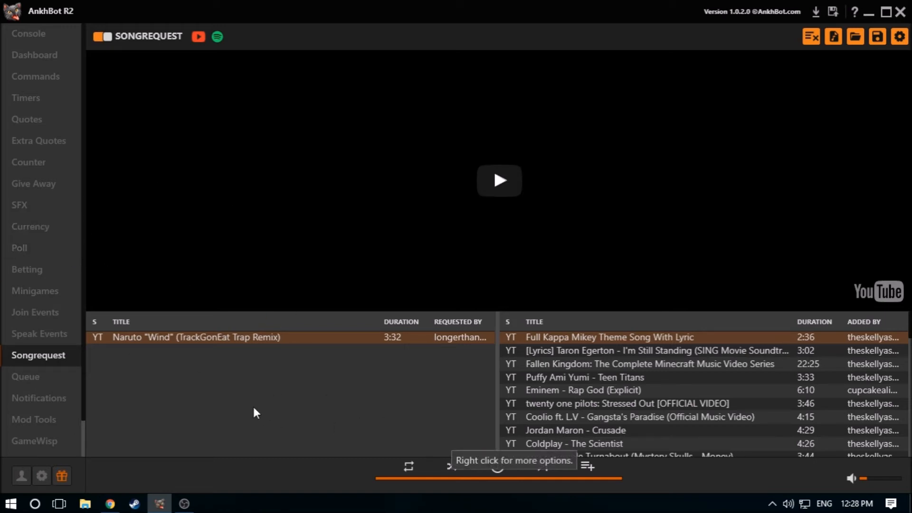
scroll(530, 403, "down", 10)
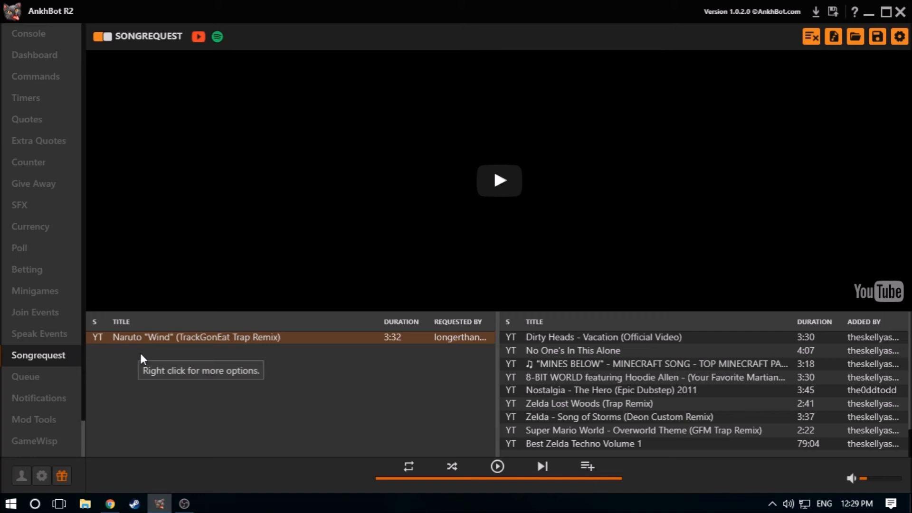
left_click(39, 378)
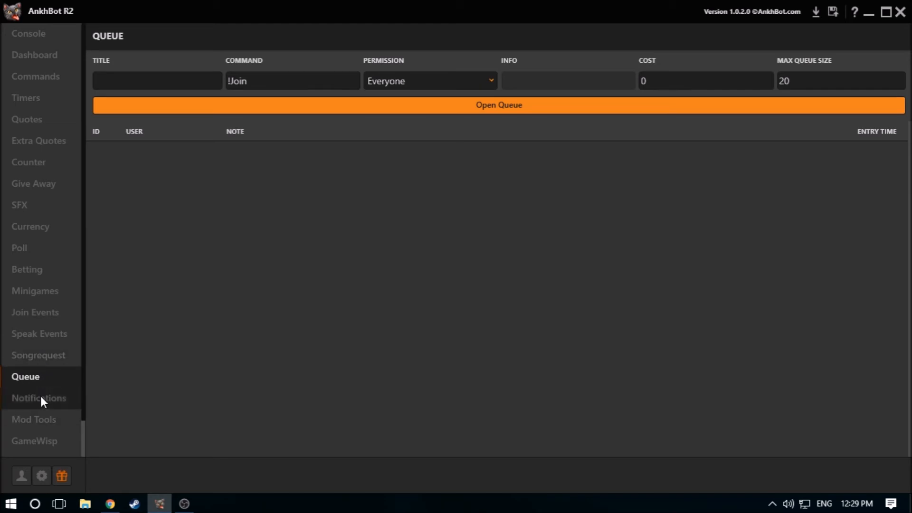
left_click(40, 394)
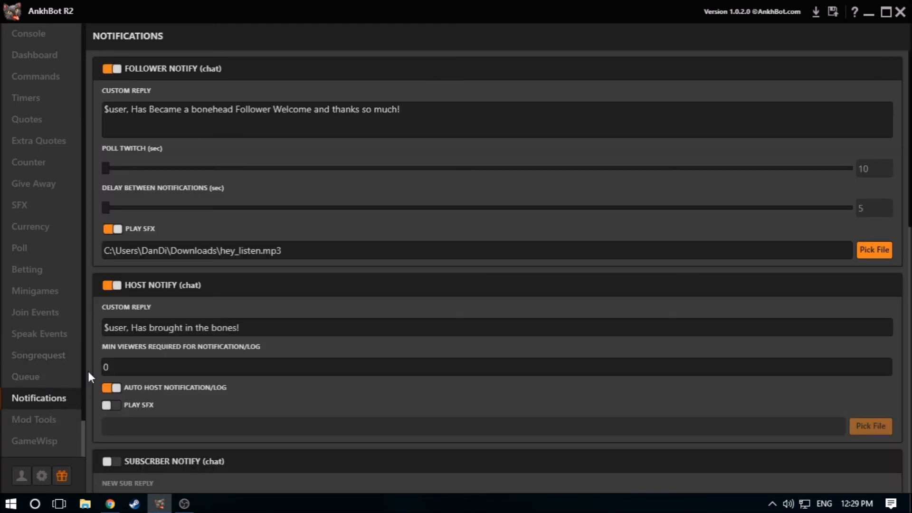
Look through the Notifications page's follower, host, subscriber, cheer, GameWisp and Streamlabs donation settings
scroll(130, 353, "down", 6)
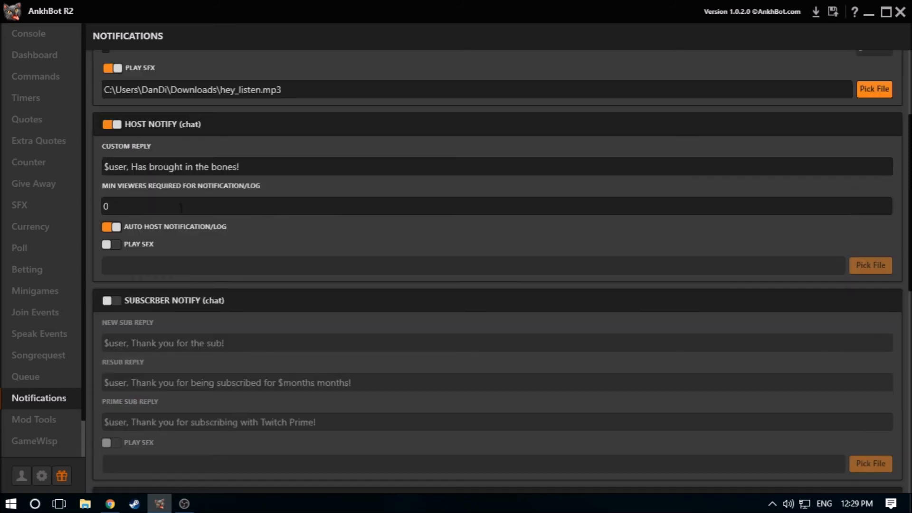
scroll(158, 275, "up", 6)
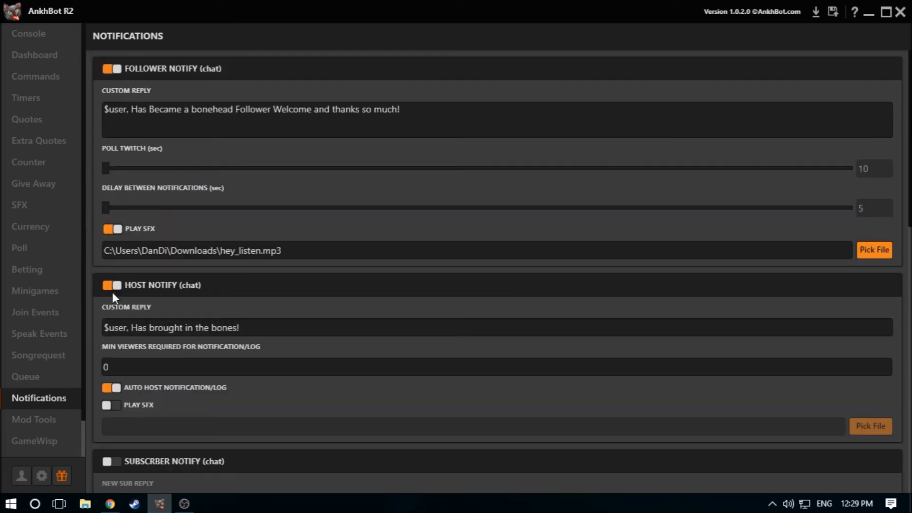
scroll(143, 299, "down", 1)
scroll(152, 303, "down", 8)
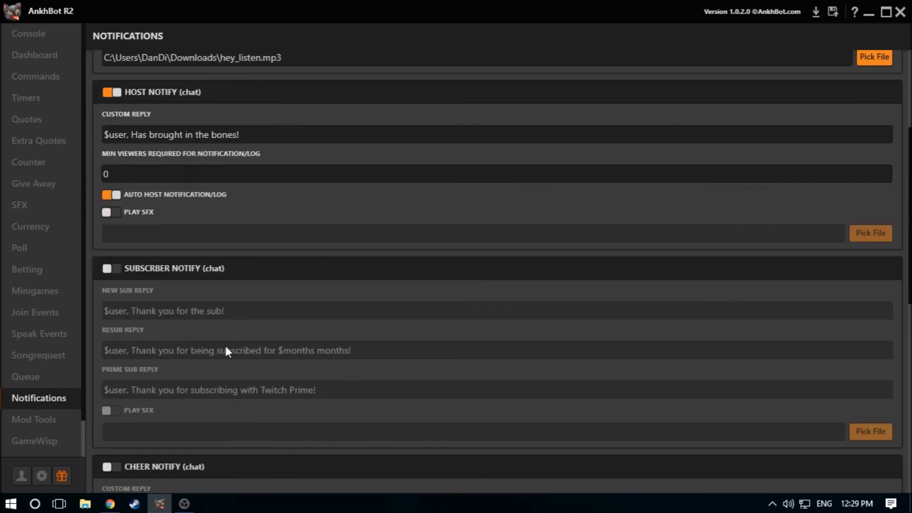
scroll(200, 367, "down", 12)
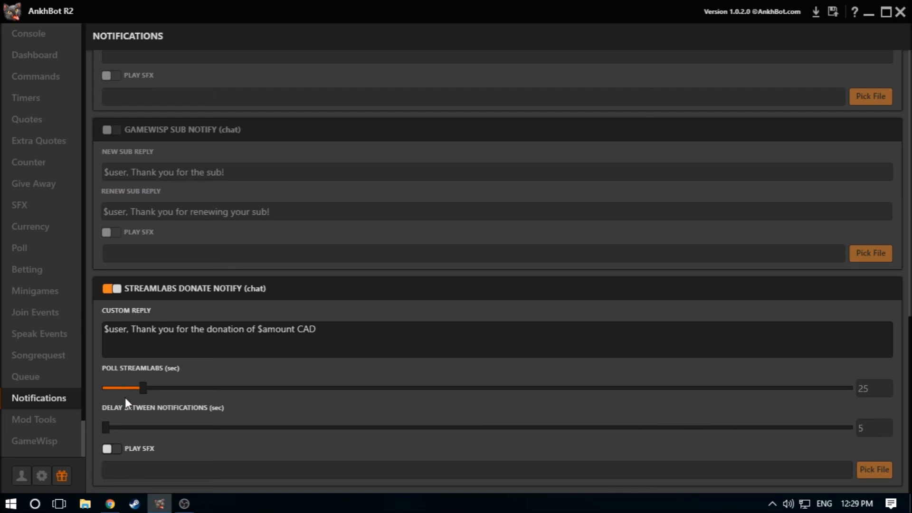
Review the caps, symbol, link and word protection settings in Mod Tools and view the Scripts page
left_click(48, 421)
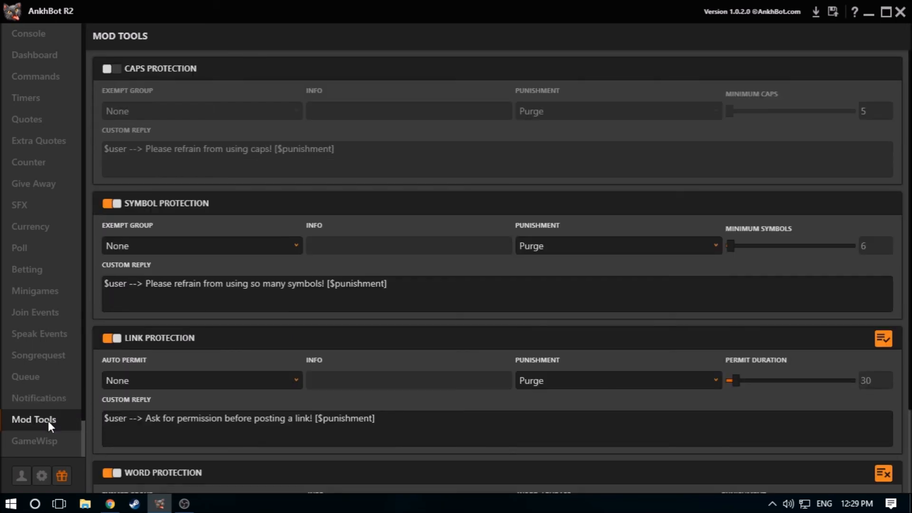
scroll(141, 262, "down", 1)
scroll(143, 265, "up", 1)
scroll(143, 204, "down", 3)
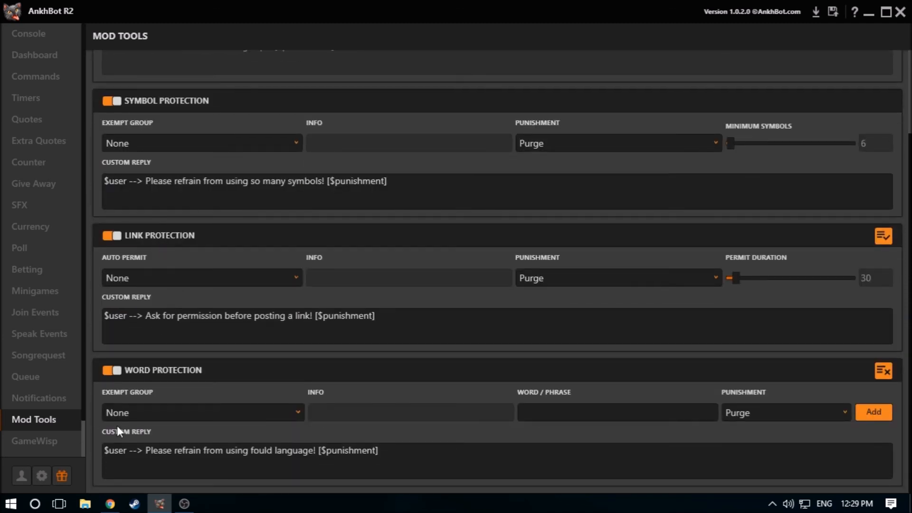
scroll(32, 440, "down", 2)
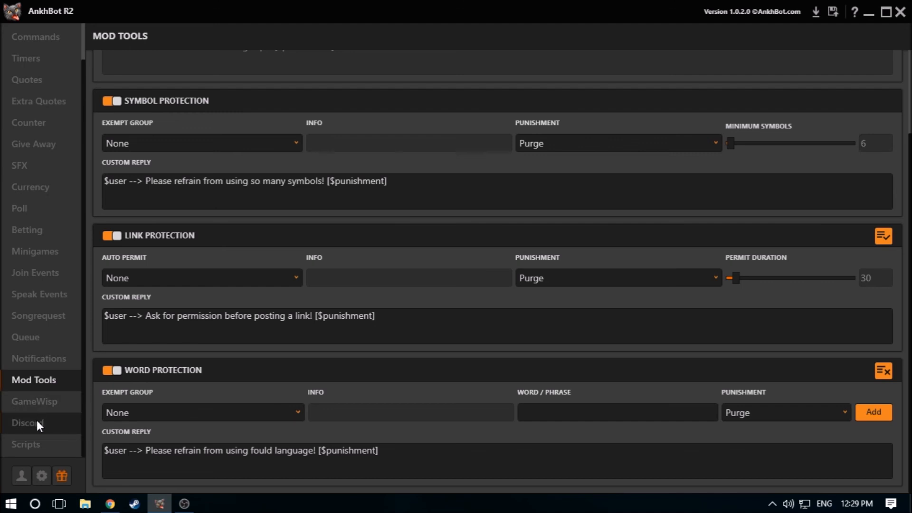
left_click(35, 444)
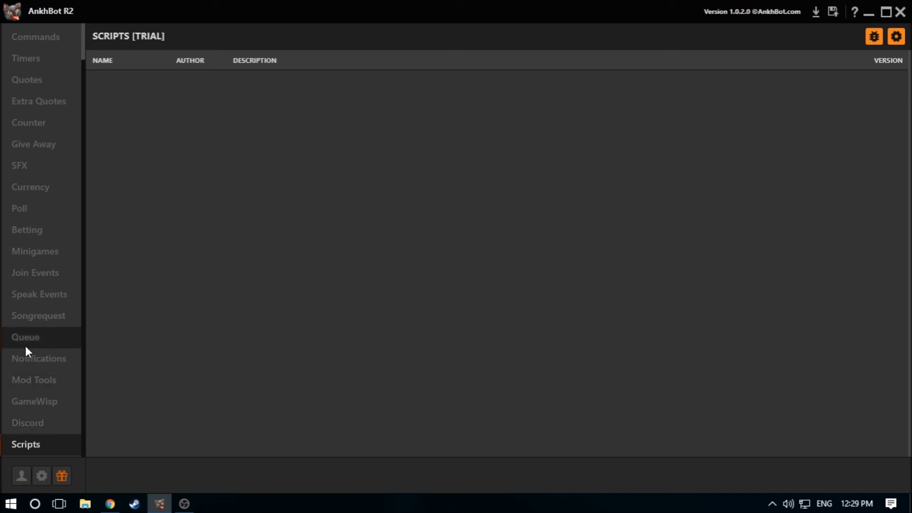
Revisit the Console, Dashboard and Songrequest pages
scroll(25, 346, "up", 1)
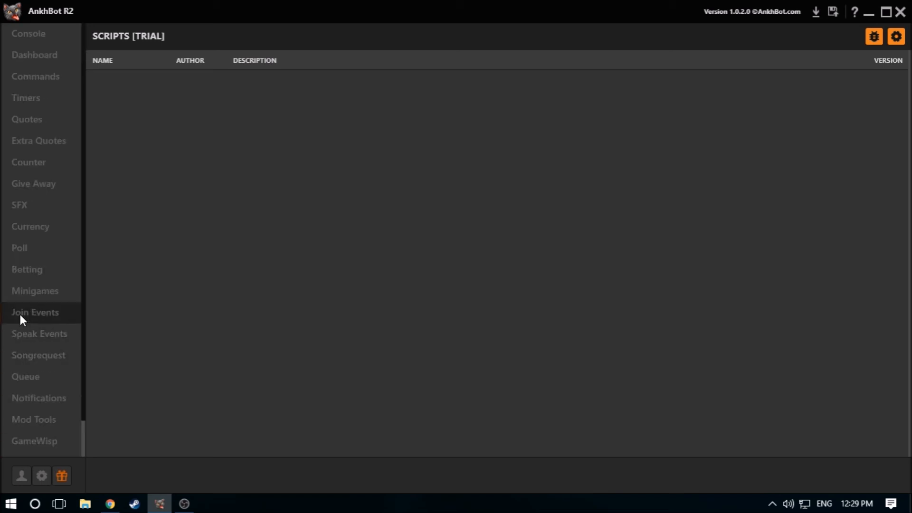
left_click(53, 35)
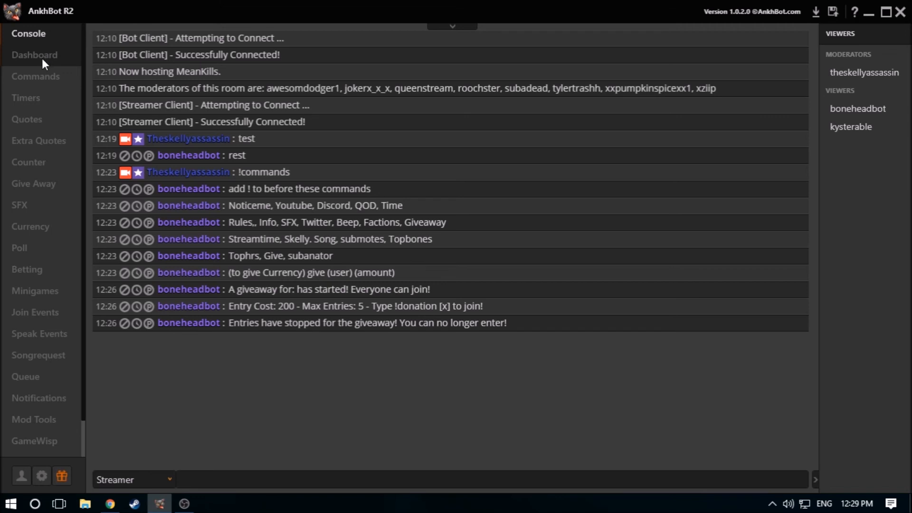
left_click(43, 57)
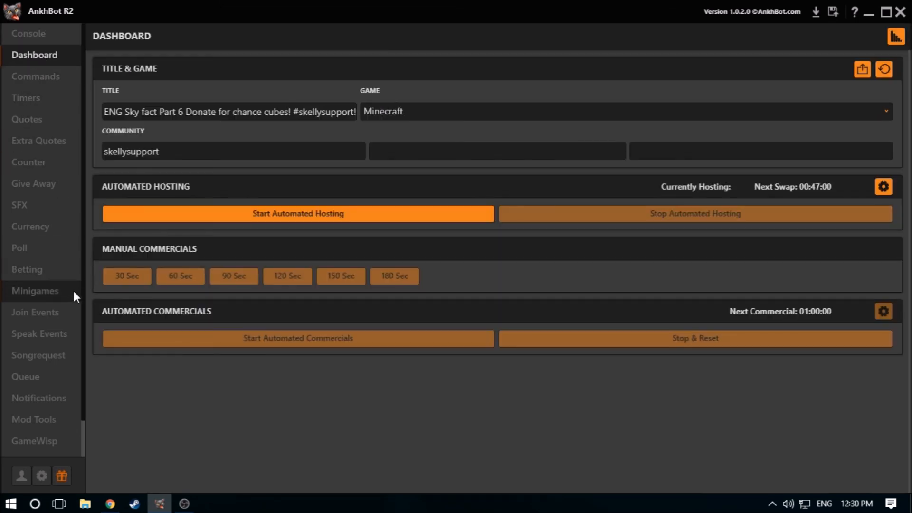
left_click(61, 355)
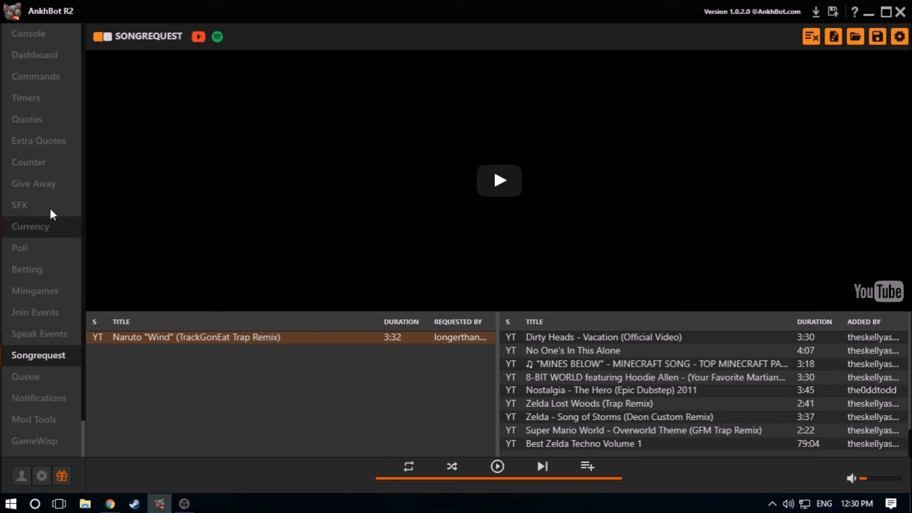
Look over the Quotes and Extra Quotes pages and revisit SFX and Give Away
left_click(54, 116)
left_click(50, 140)
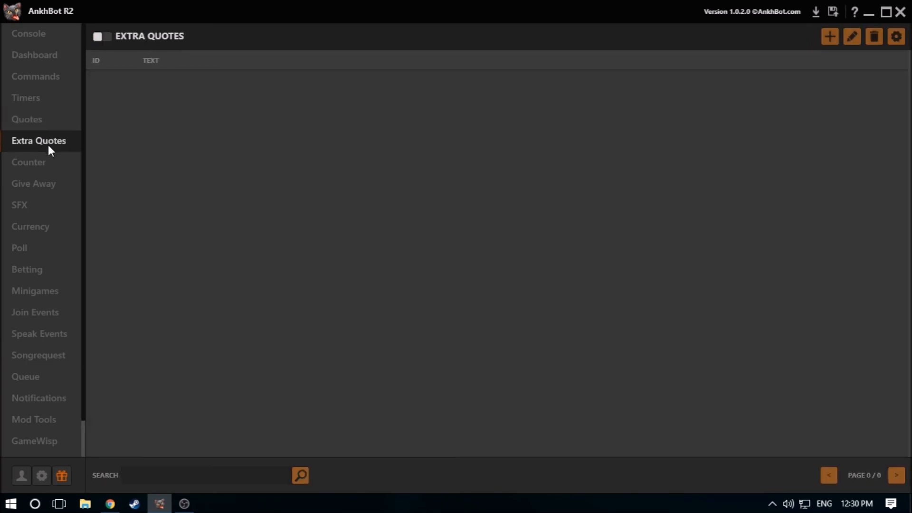
left_click(45, 120)
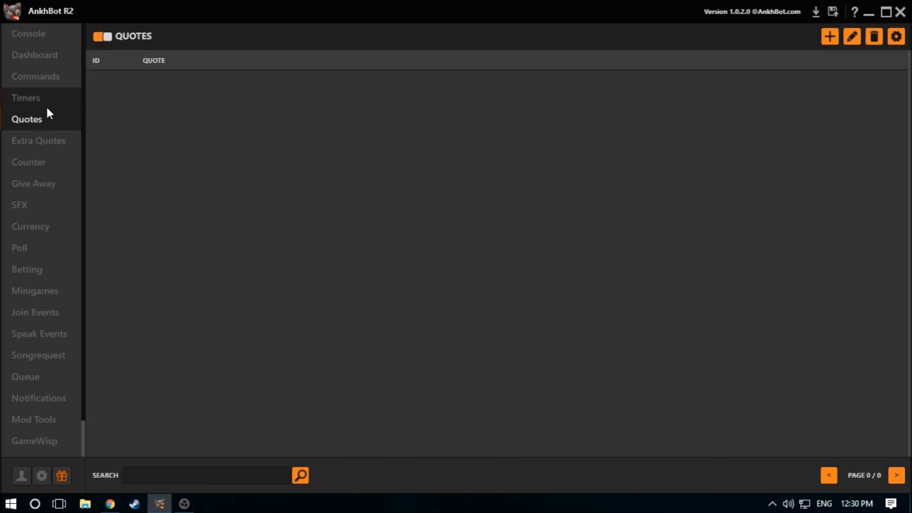
left_click(40, 143)
left_click(33, 207)
left_click(42, 184)
Leave the blank Add Timer form to view the timers list, and return to the Dashboard
left_click(52, 95)
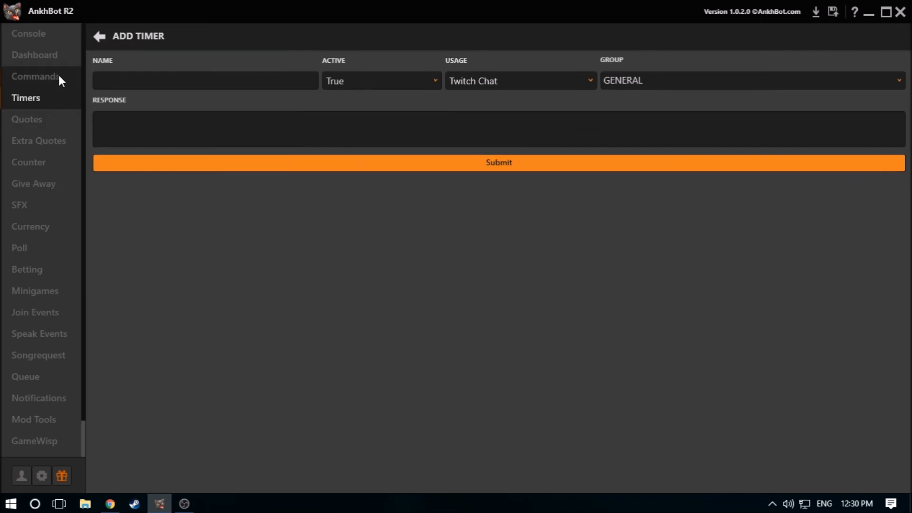
left_click(98, 37)
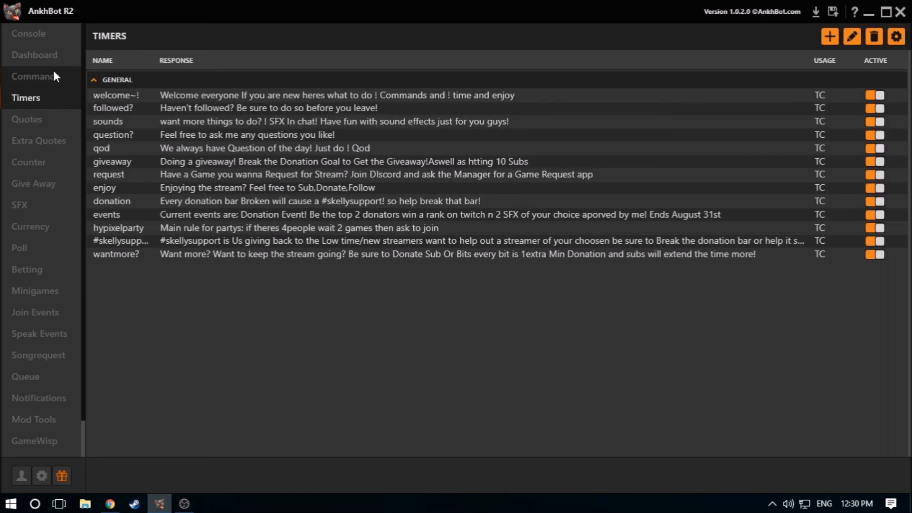
left_click(53, 71)
left_click(59, 65)
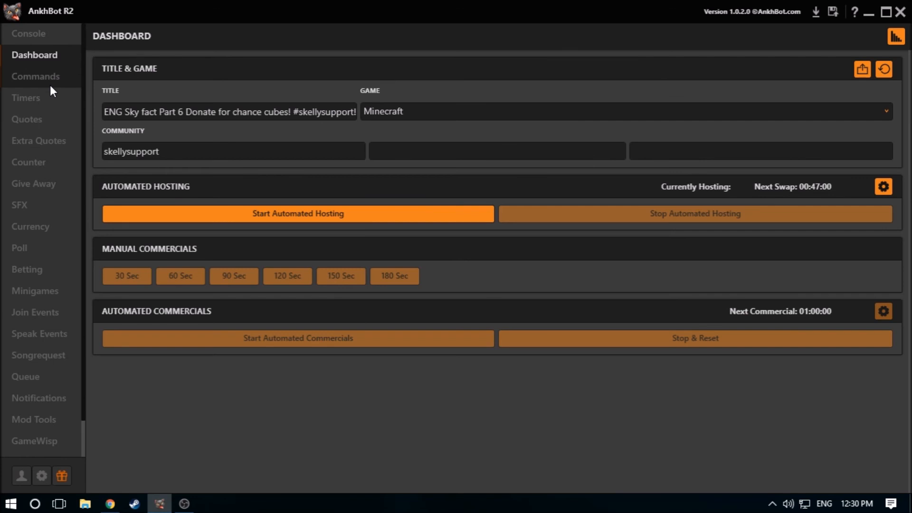